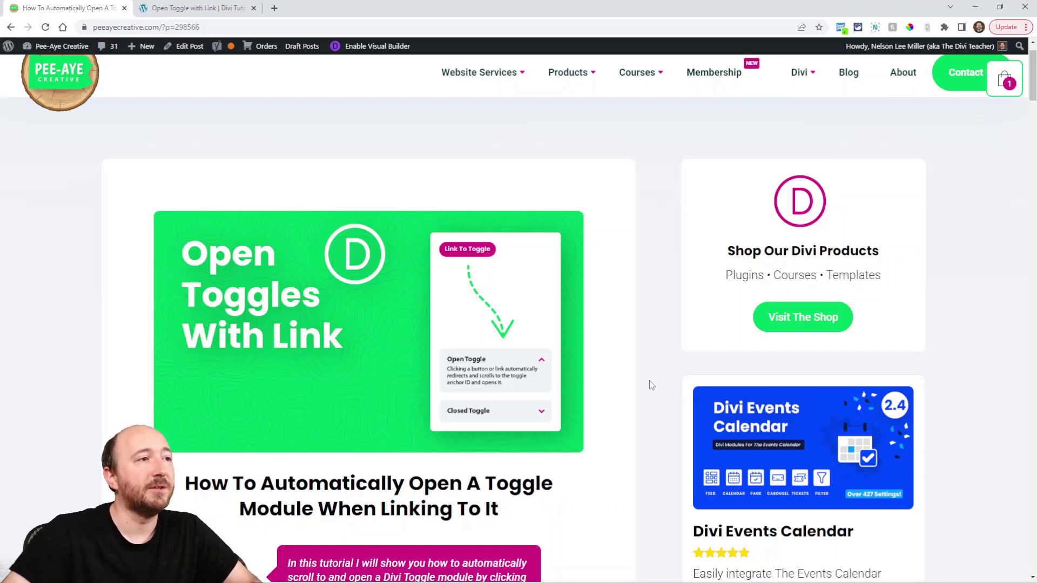
Highlight the example ID pa_toggle_1 in the article, then view the demo page's three toggles.
scroll(591, 378, "down", 4)
scroll(588, 376, "down", 5)
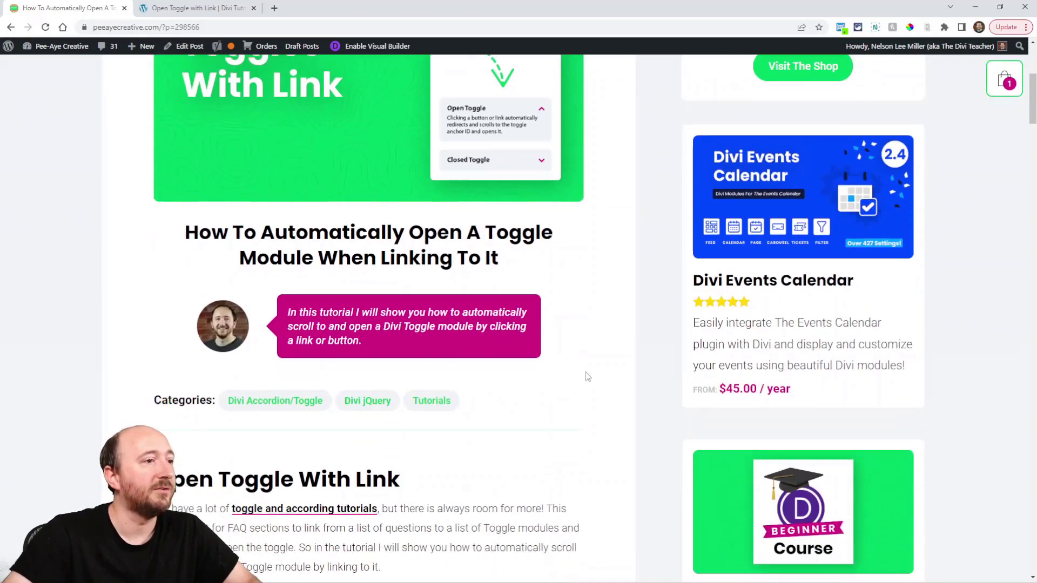
scroll(586, 374, "down", 1)
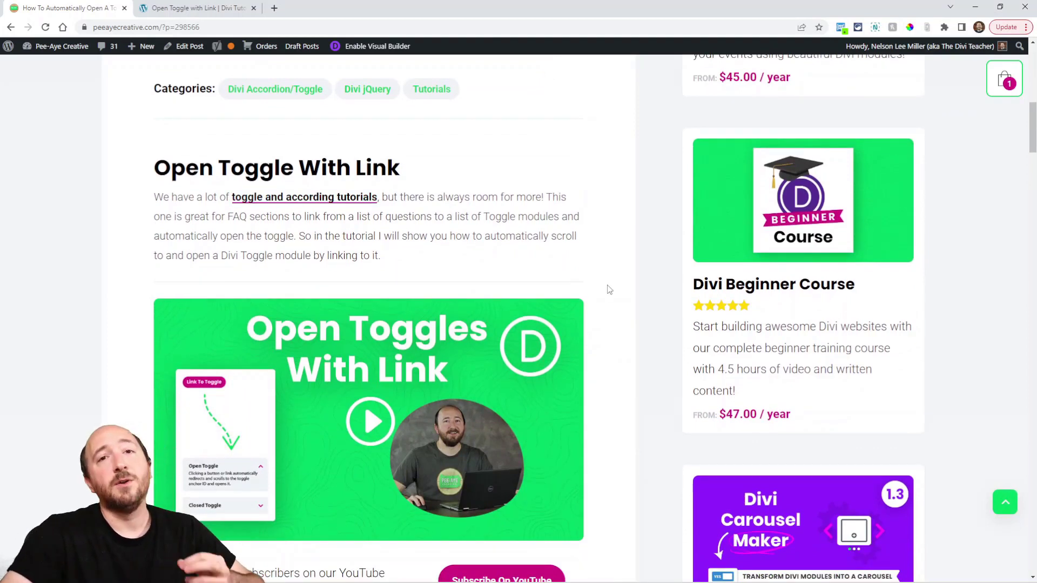
scroll(177, 286, "down", 6)
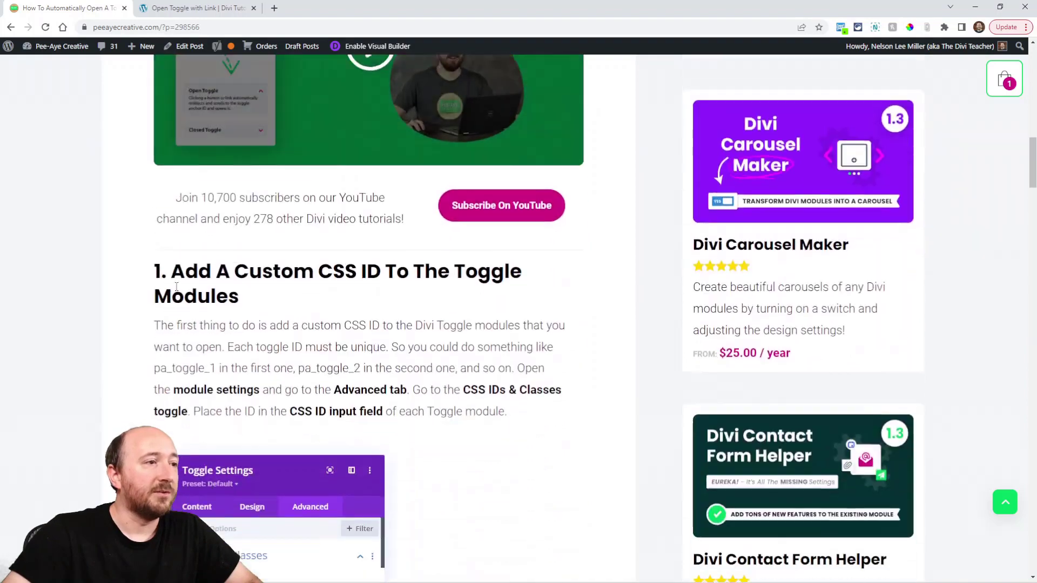
scroll(176, 286, "down", 3)
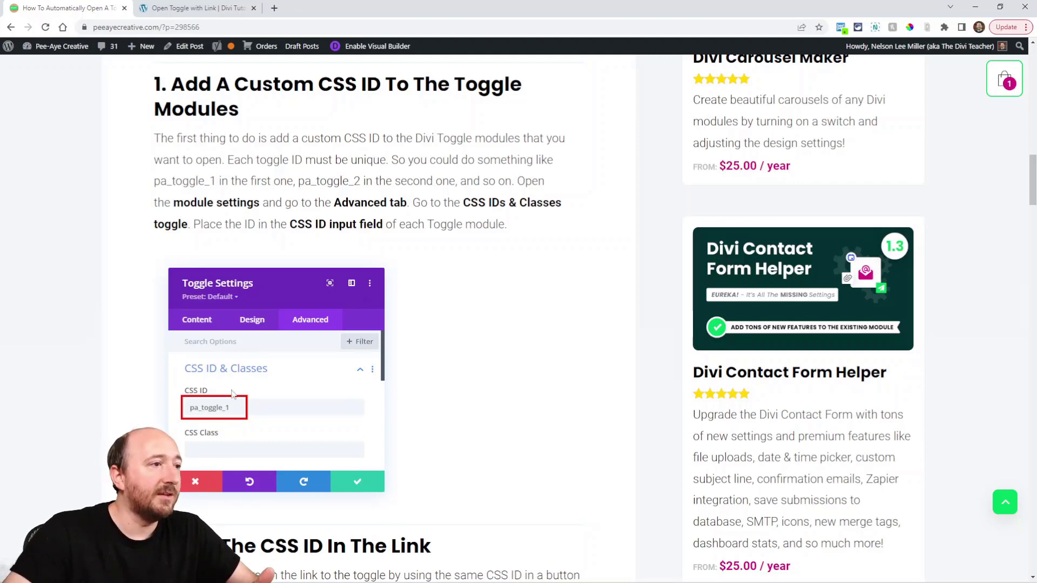
scroll(279, 234, "down", 3)
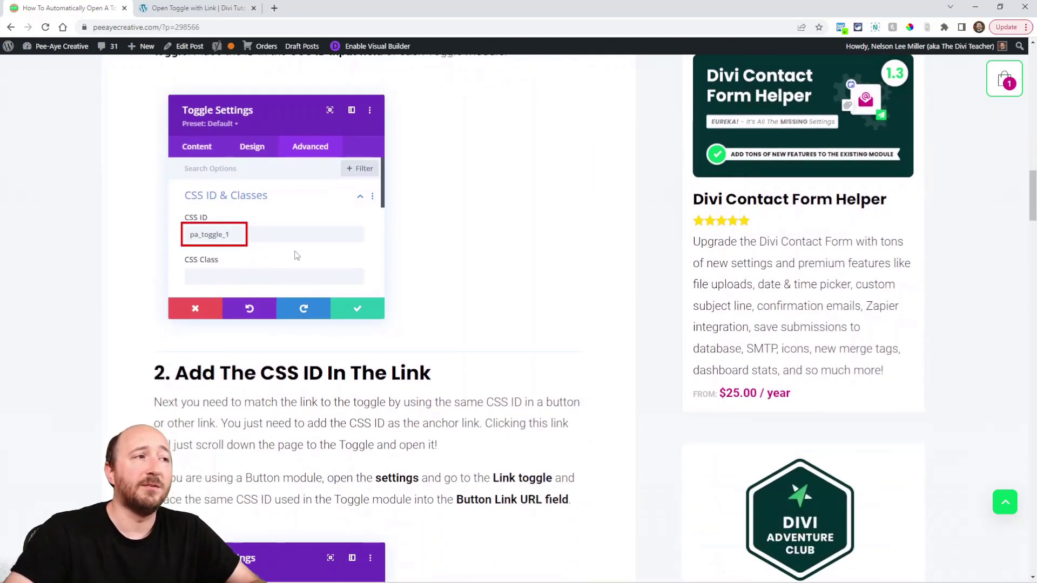
scroll(358, 296, "up", 2)
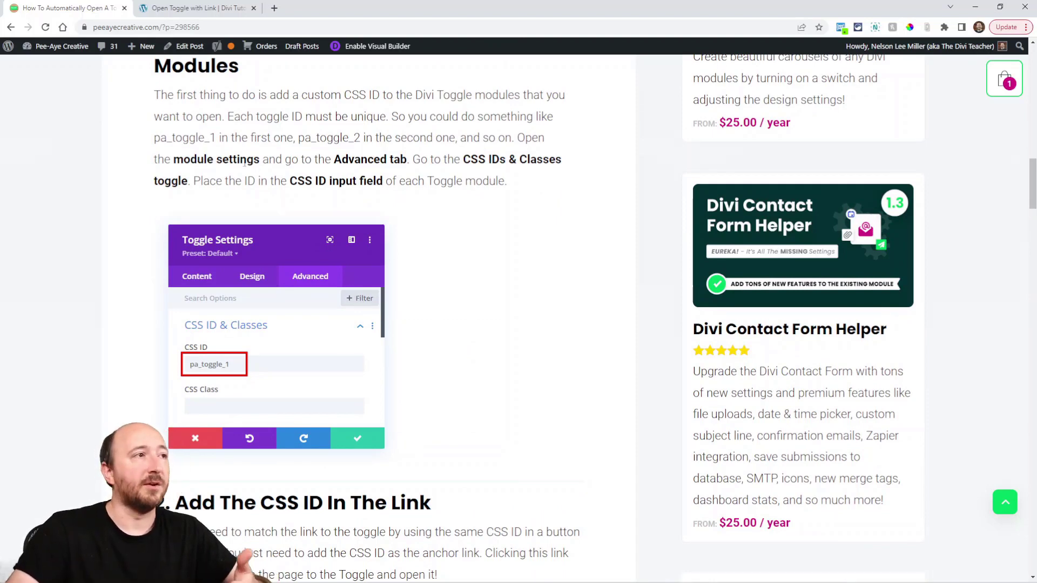
left_click_drag(216, 140, 155, 140)
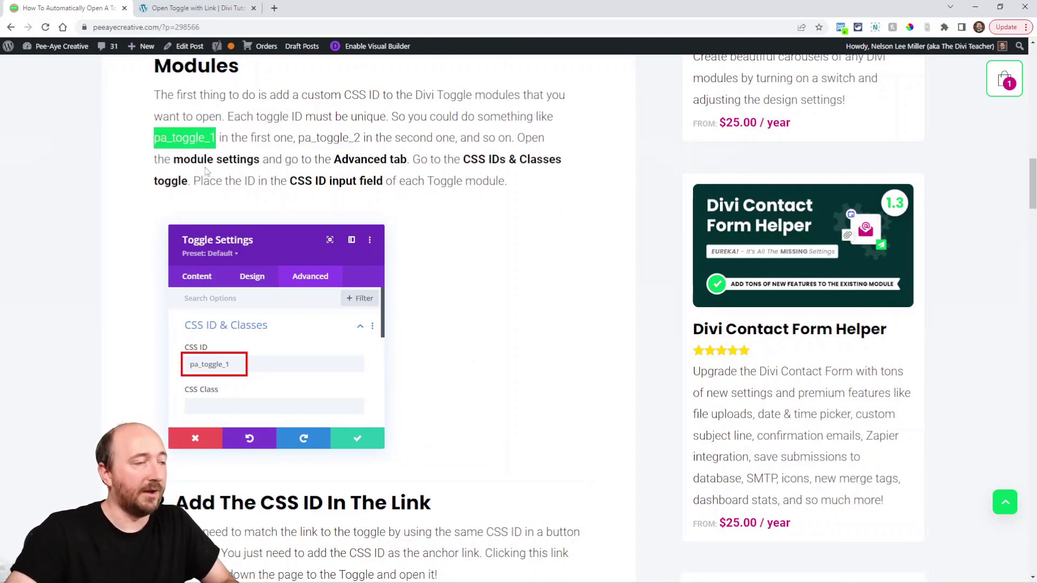
left_click(194, 3)
scroll(477, 309, "down", 10)
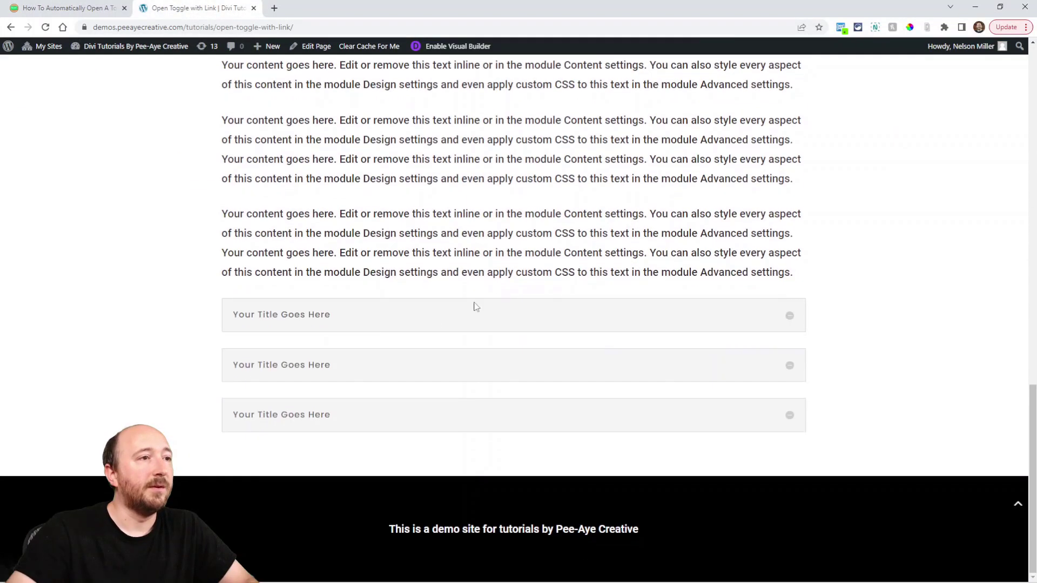
Preview the first toggle, enable Visual Builder, and confirm the first toggle's CSS ID is pa_toggle_1.
left_click(384, 320)
left_click(367, 320)
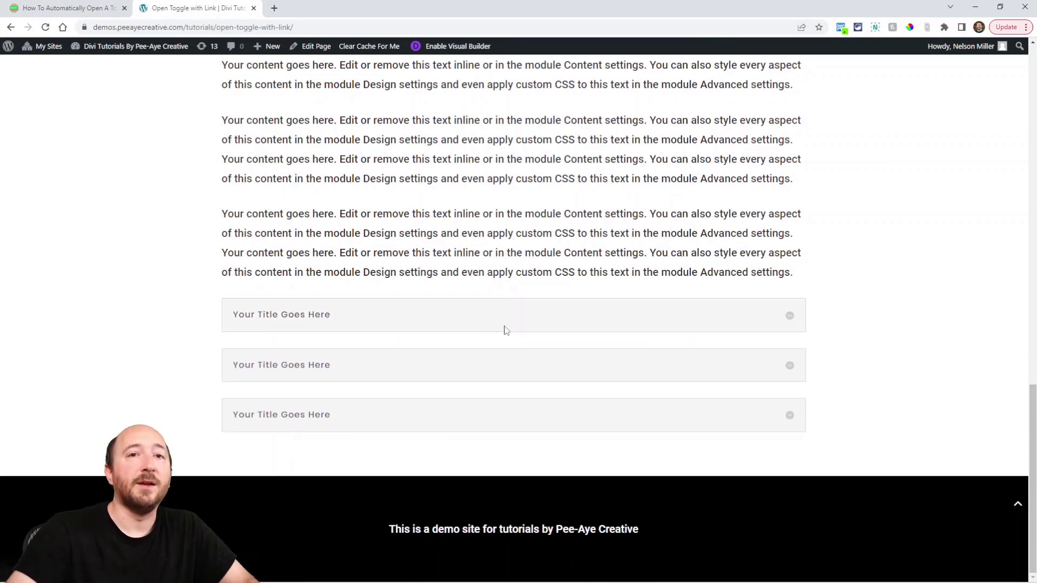
left_click(459, 46)
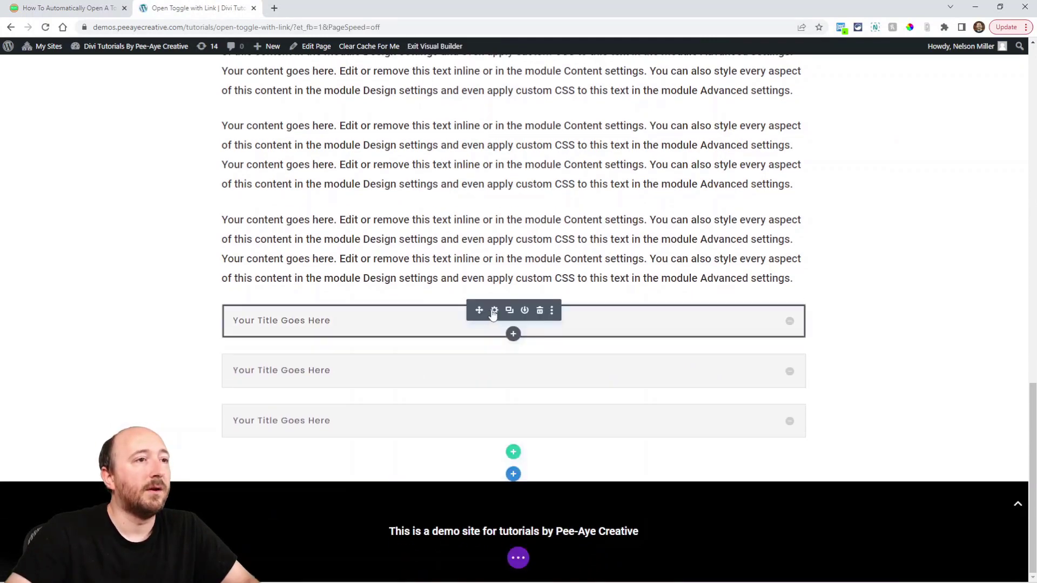
left_click(494, 311)
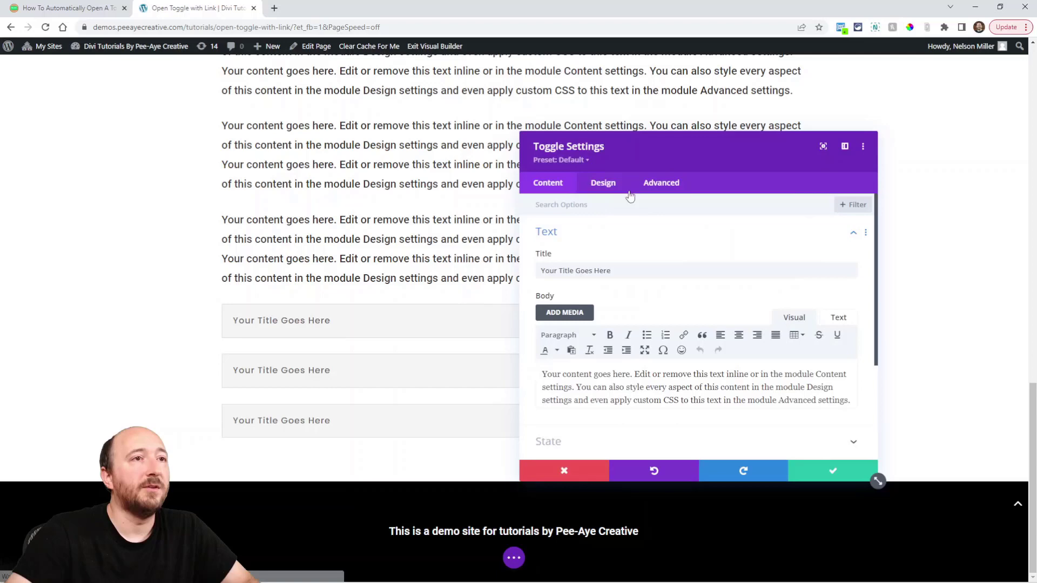
left_click(661, 184)
left_click(575, 242)
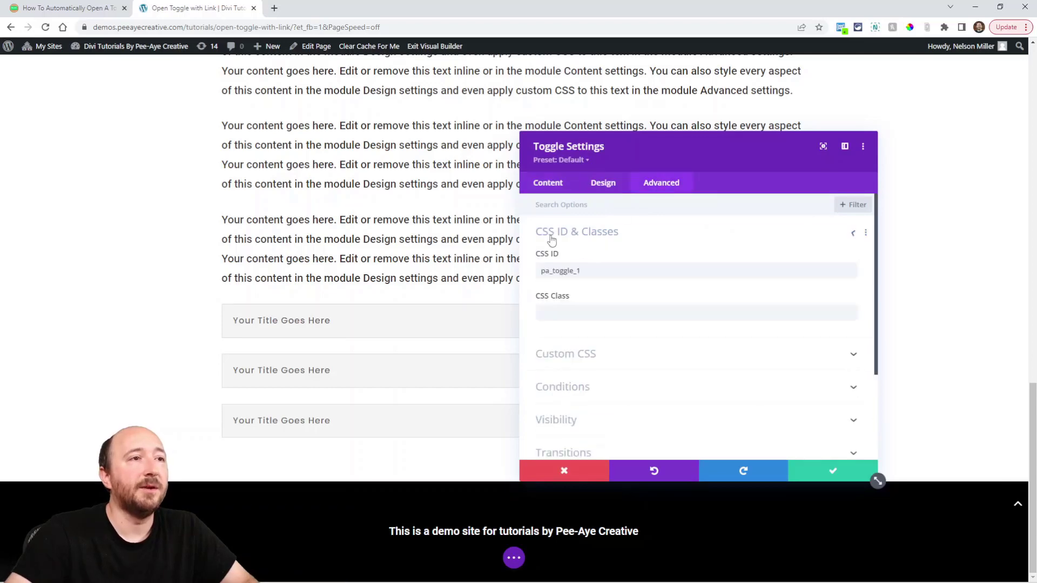
double_click(570, 270)
left_click(596, 273)
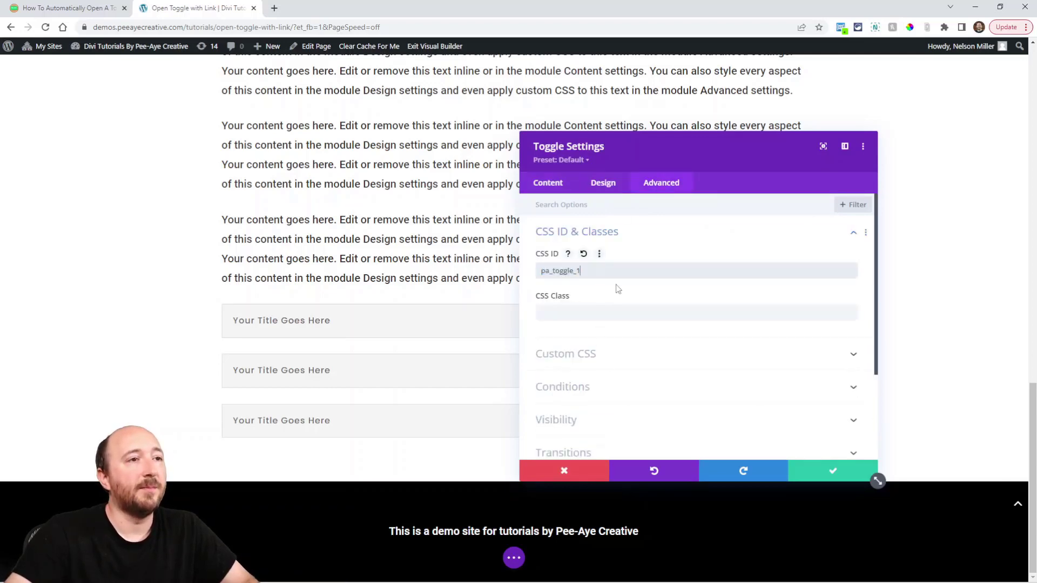
left_click(832, 472)
Confirm the middle and third toggles carry CSS IDs pa_toggle_2 and pa_toggle_3.
left_click(495, 362)
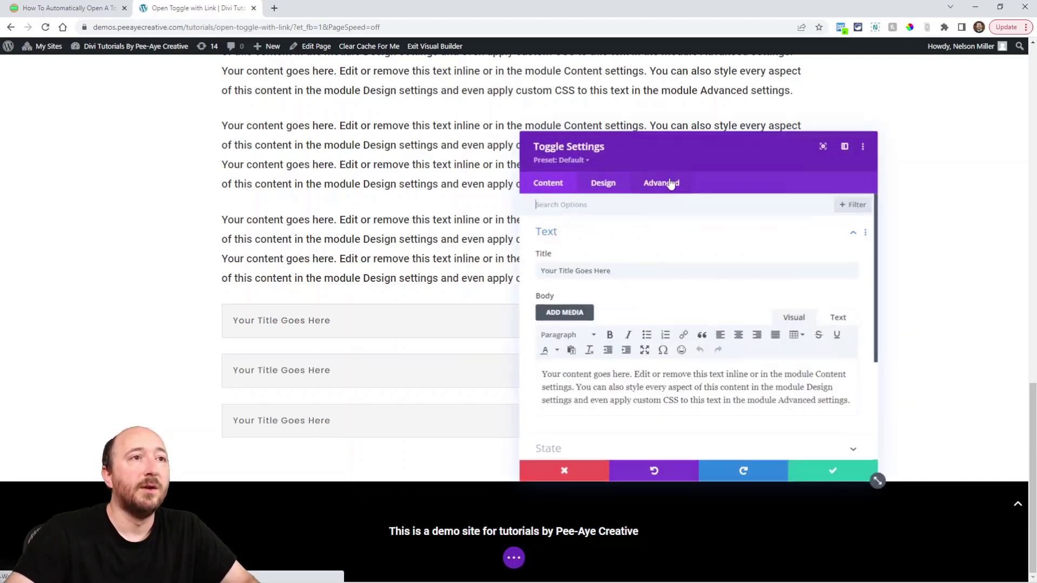
left_click(663, 182)
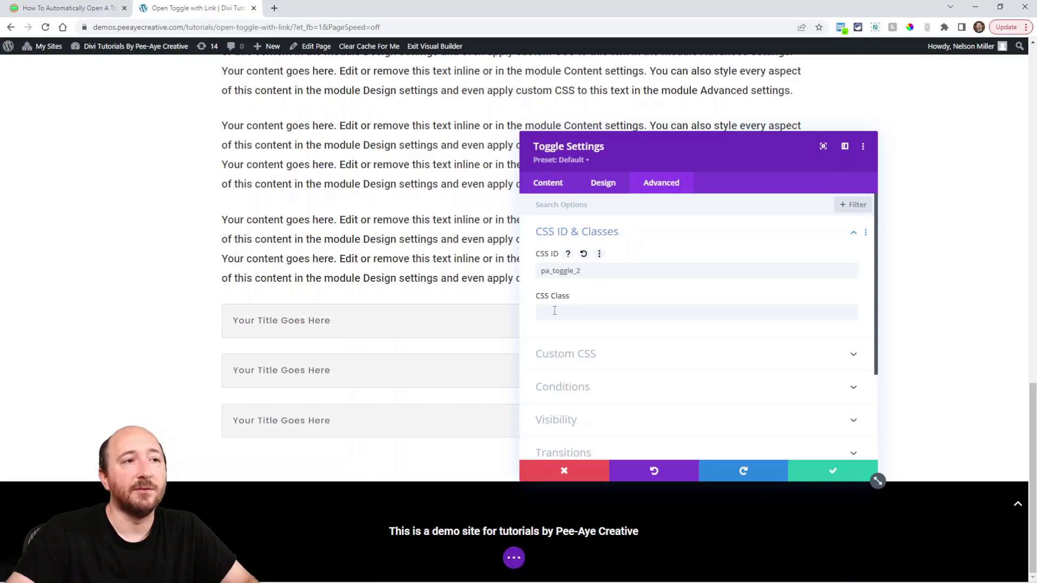
left_click(830, 471)
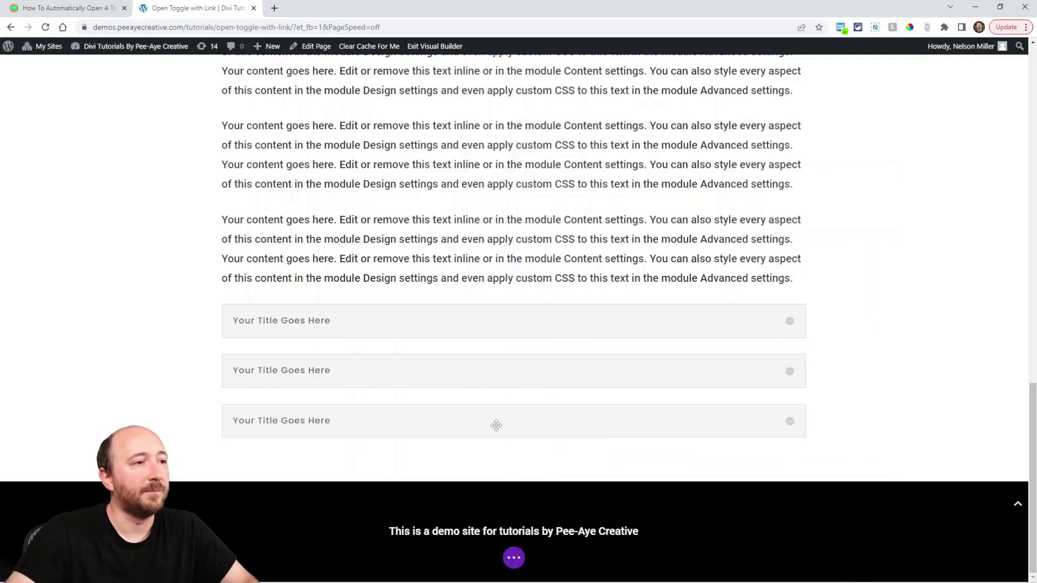
left_click(496, 413)
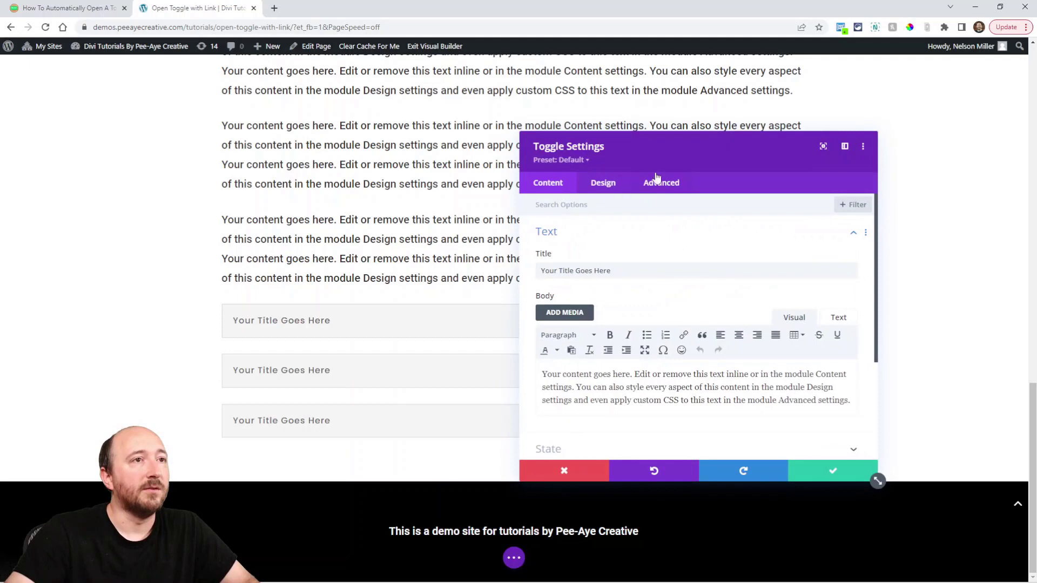
left_click(662, 189)
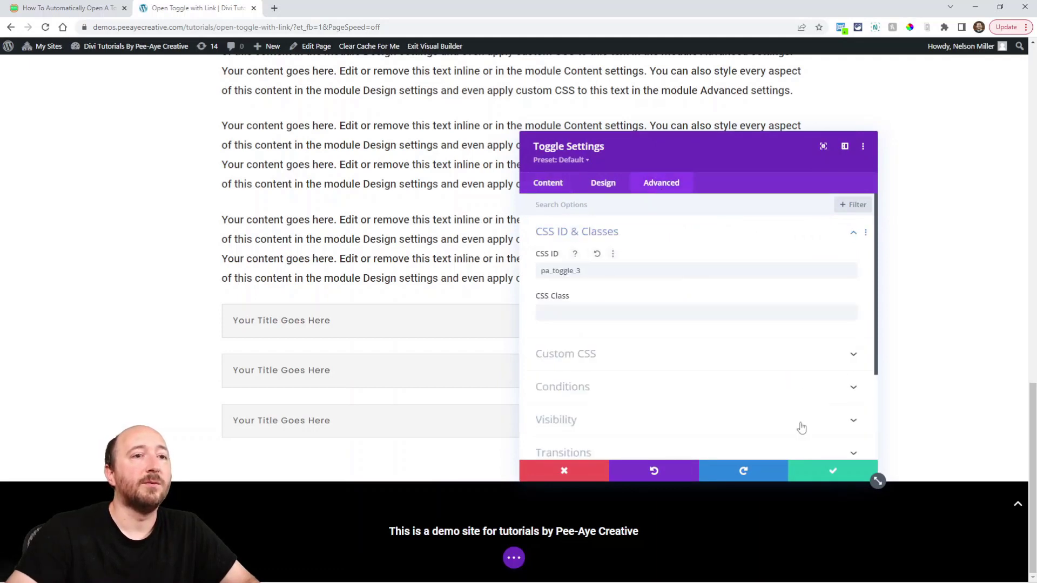
left_click(832, 471)
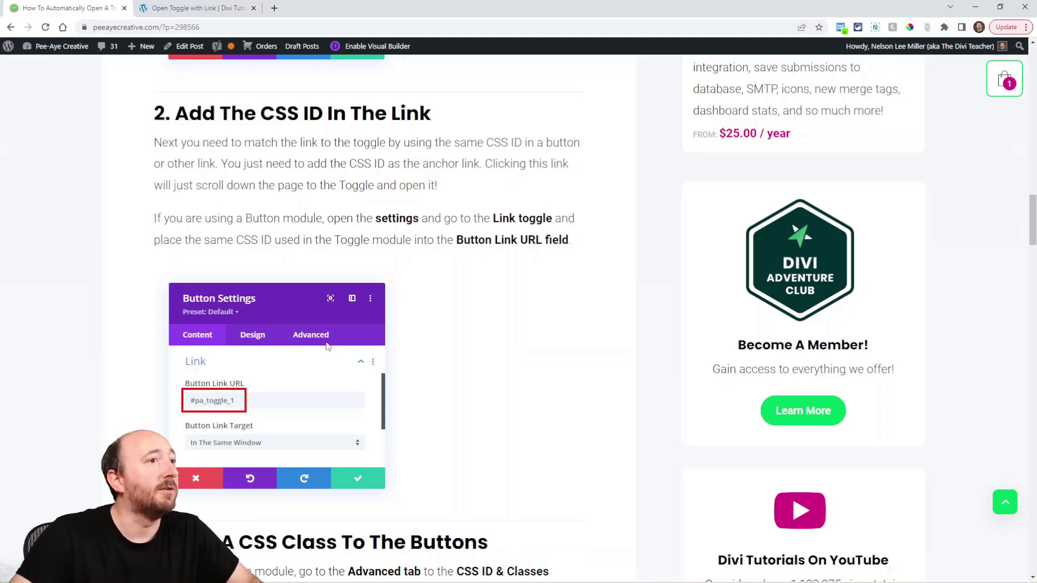
scroll(200, 373, "down", 1)
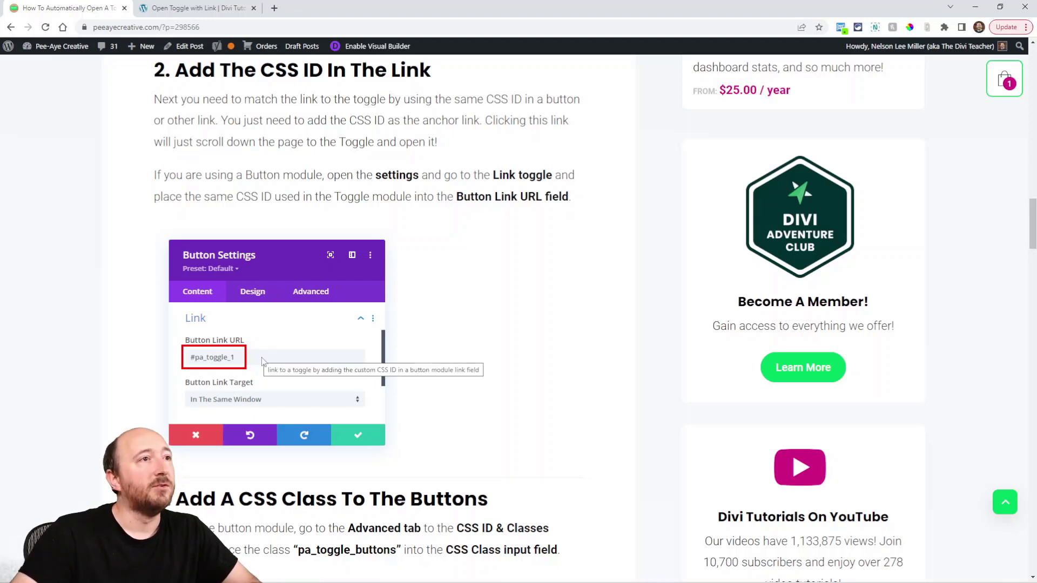
Back on the demo page, set the Open Toggle 1 button's link URL to #pa_toggle_1 and save.
left_click(195, 8)
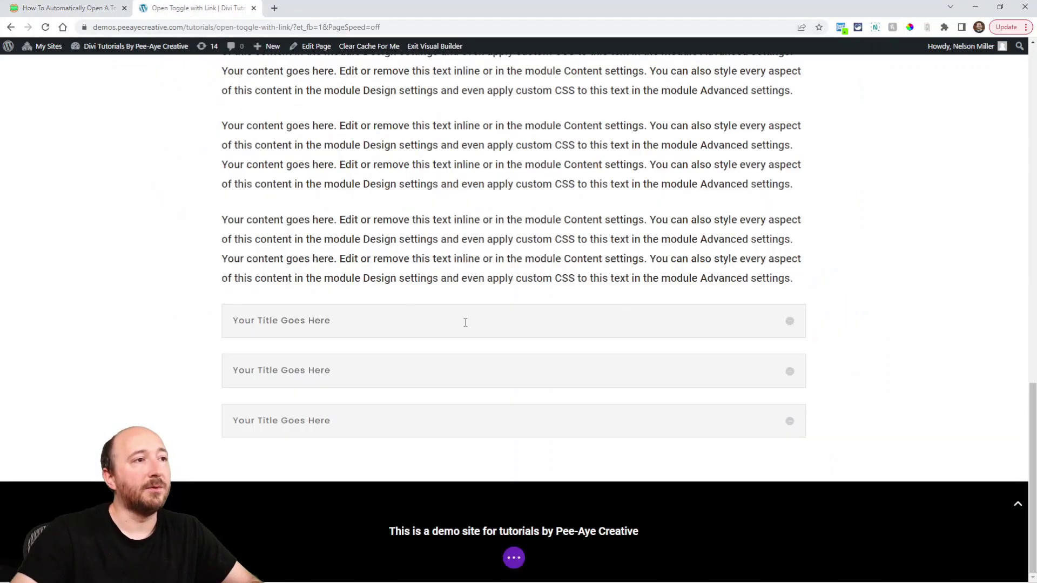
scroll(465, 323, "up", 10)
scroll(466, 324, "up", 3)
scroll(433, 359, "down", 4)
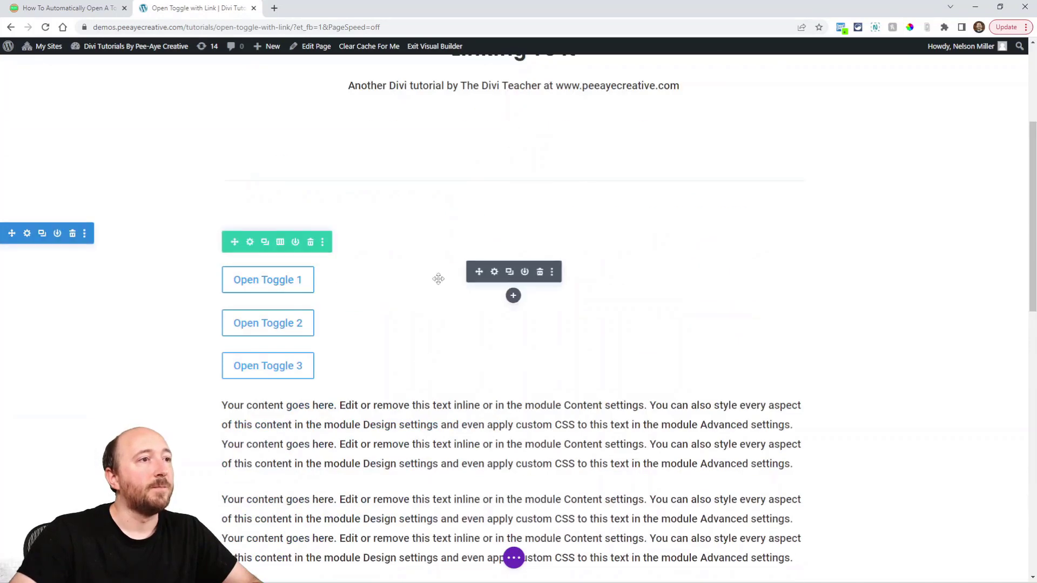
left_click(493, 273)
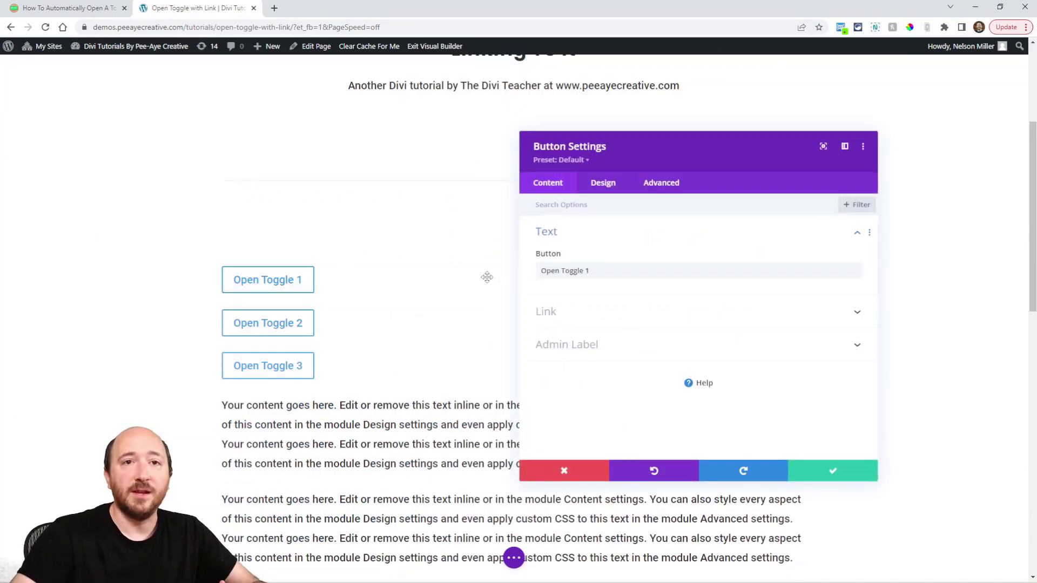
left_click(578, 312)
left_click(561, 310)
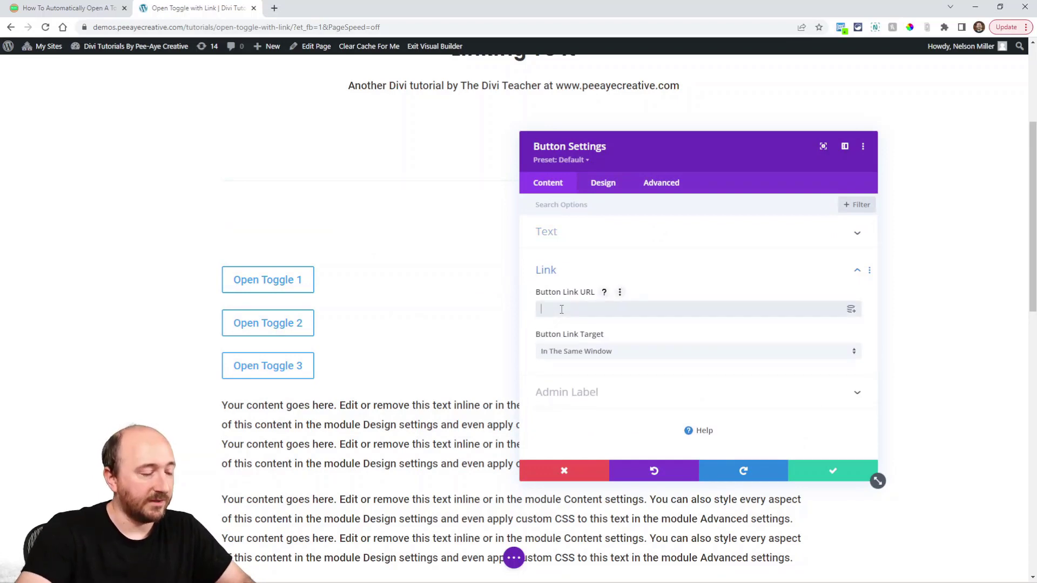
type("#pa_toggle_1")
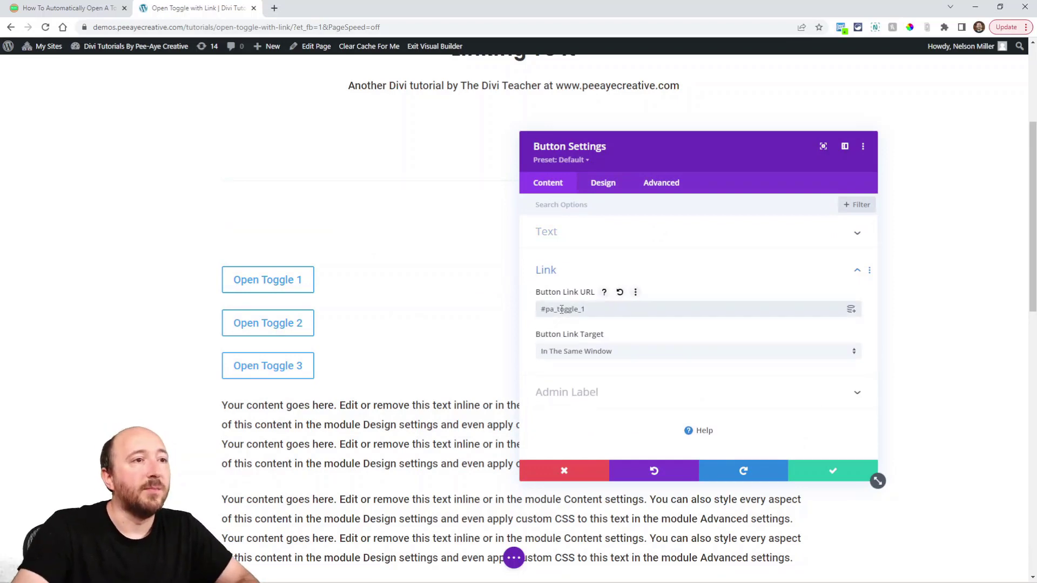
left_click_drag(602, 310, 529, 315)
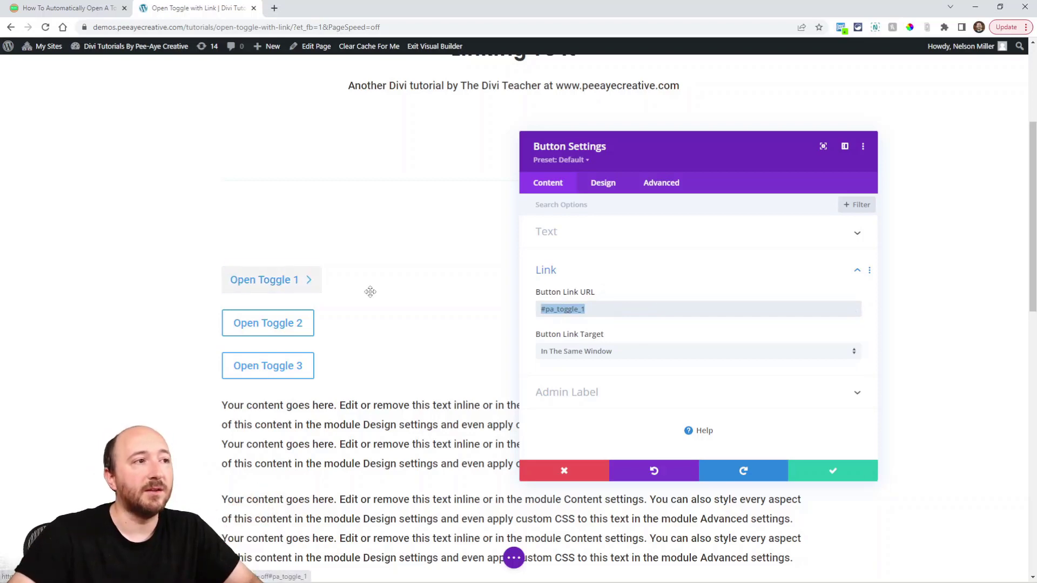
left_click(817, 466)
scroll(816, 465, "down", 8)
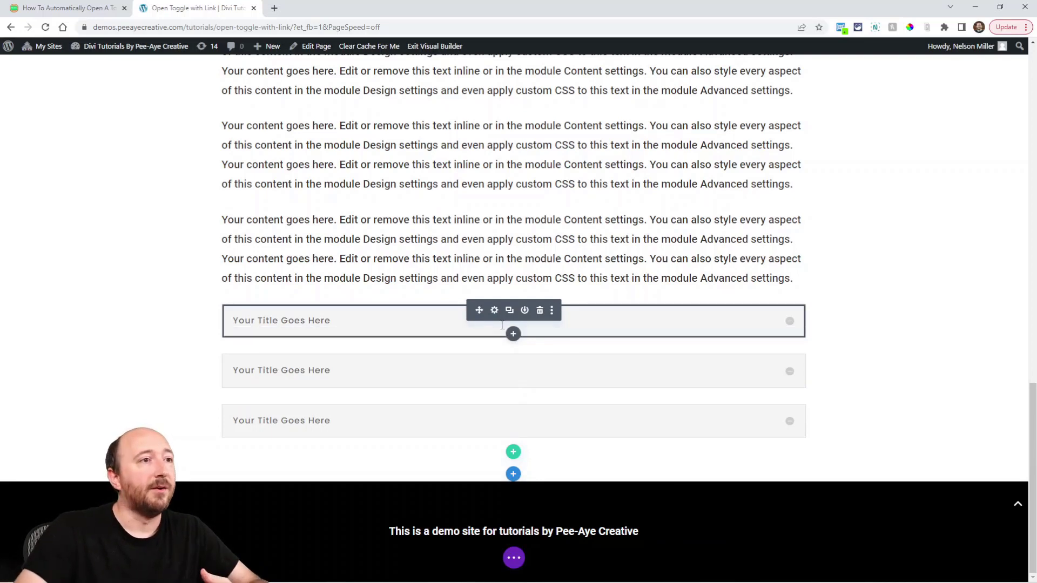
Return to the tutorial article and scroll to step 3 about the pa_toggle_buttons class.
scroll(417, 303, "up", 10)
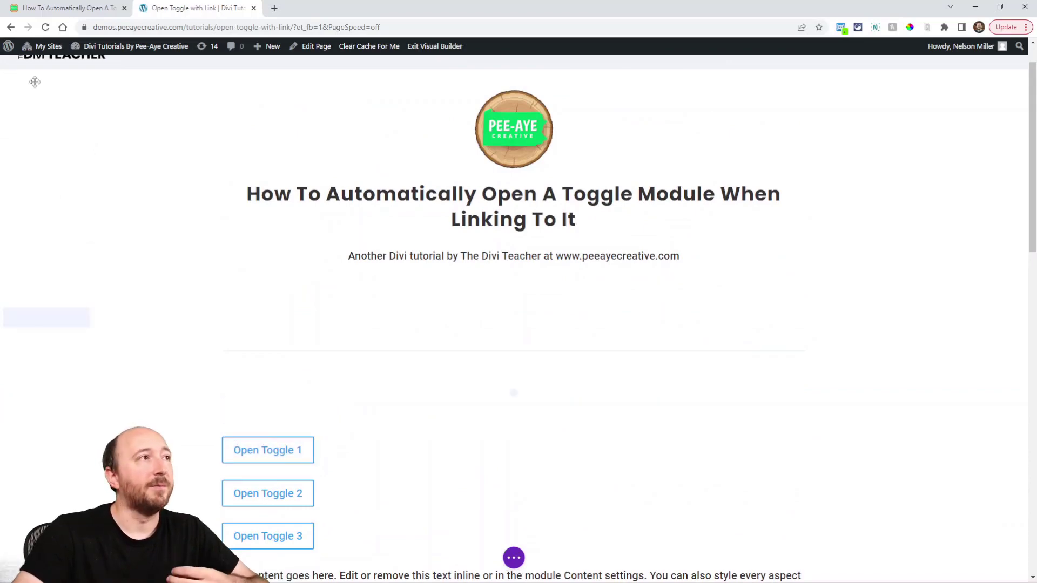
left_click(54, 7)
scroll(416, 368, "down", 4)
scroll(417, 368, "down", 3)
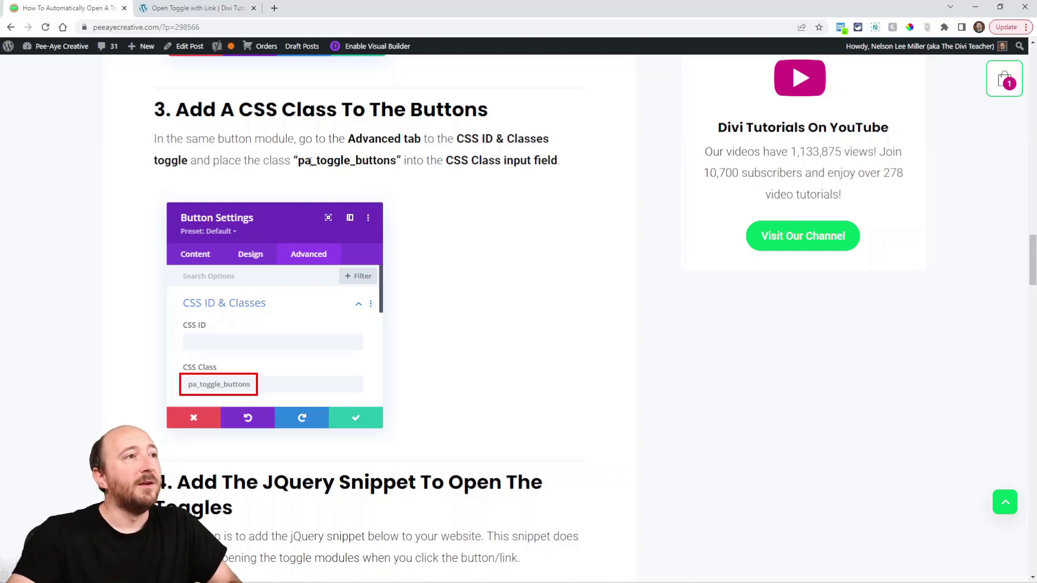
Select the class name pa_toggle_buttons in the tutorial and return to the demo page tab.
left_click_drag(299, 161, 398, 160)
key("ctrl+c")
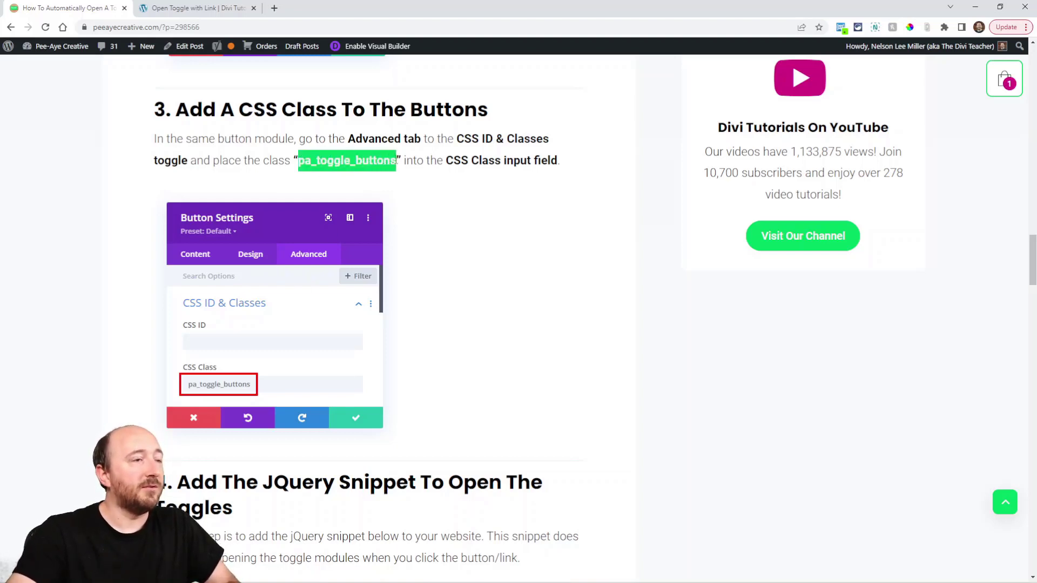
left_click(197, 9)
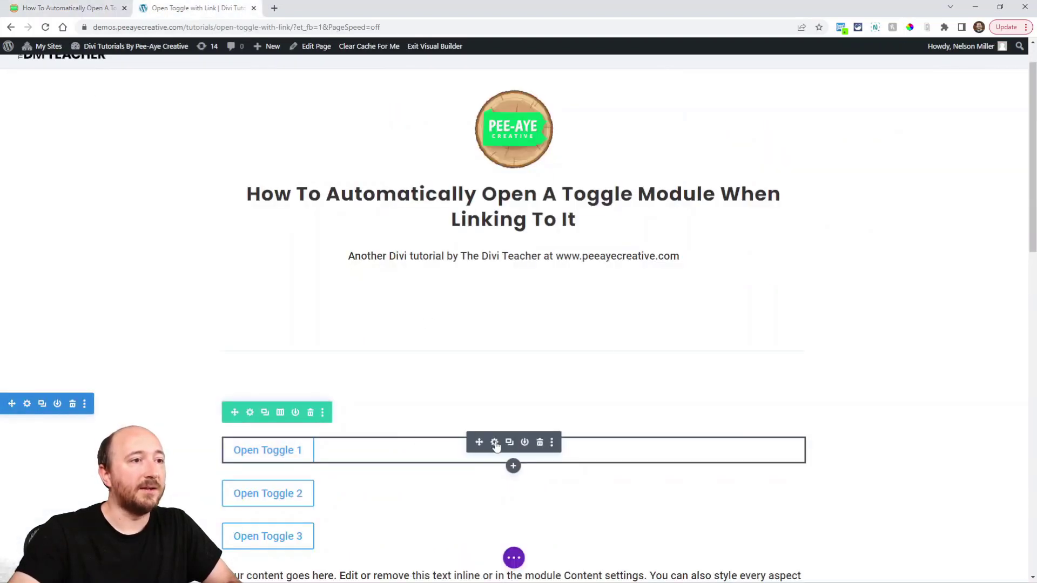
Paste pa_toggle_buttons into the Open Toggle 1 button's Advanced CSS Class field and save.
left_click(494, 442)
left_click(570, 324)
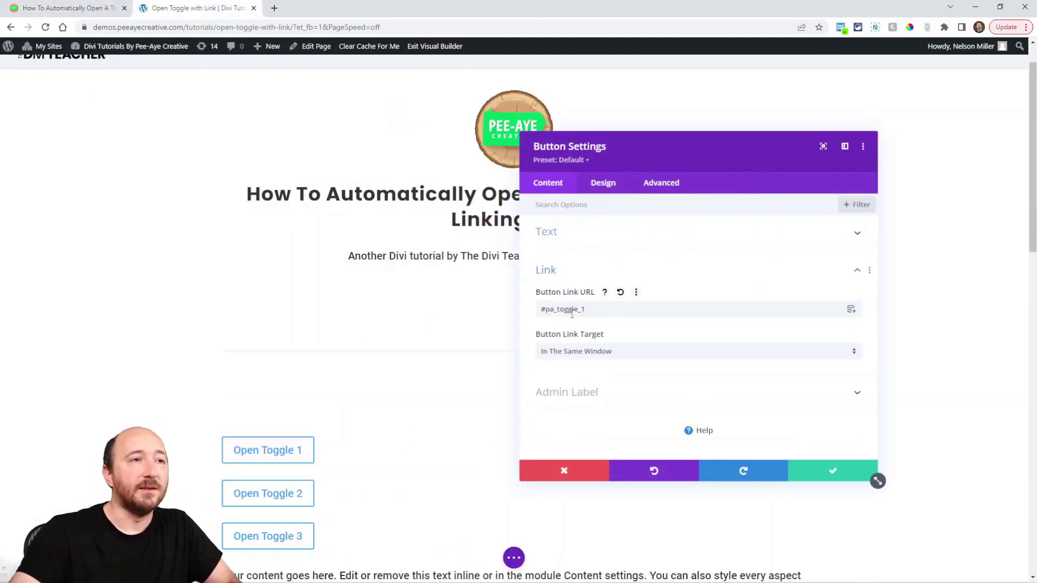
left_click(655, 186)
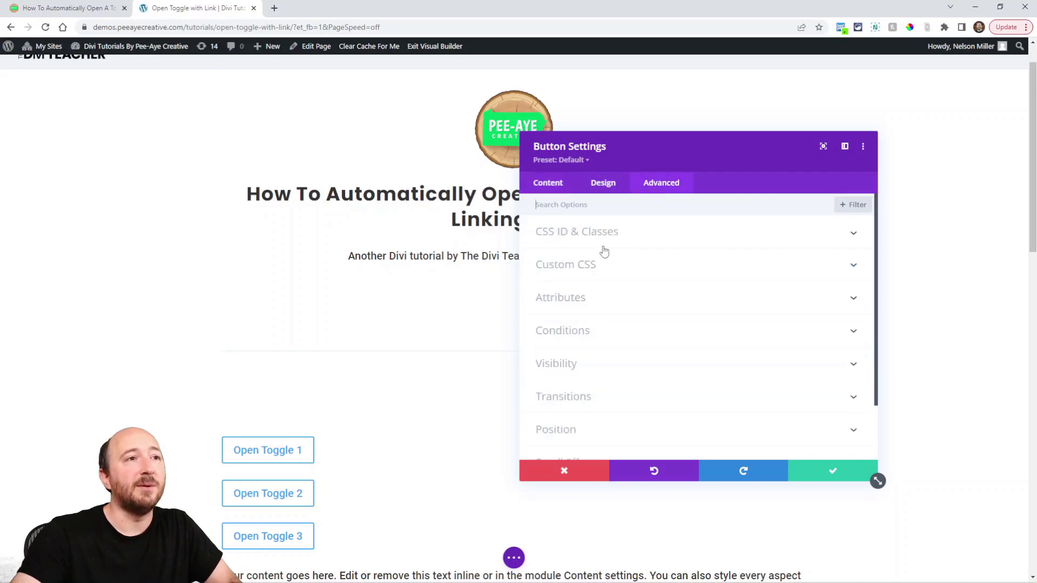
left_click(563, 241)
left_click(553, 312)
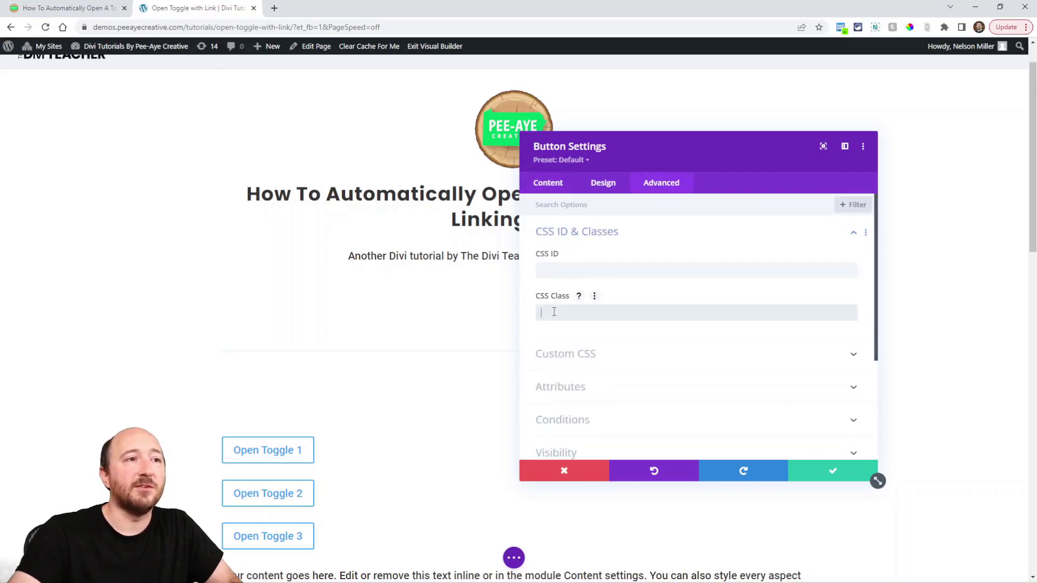
key("ctrl+v")
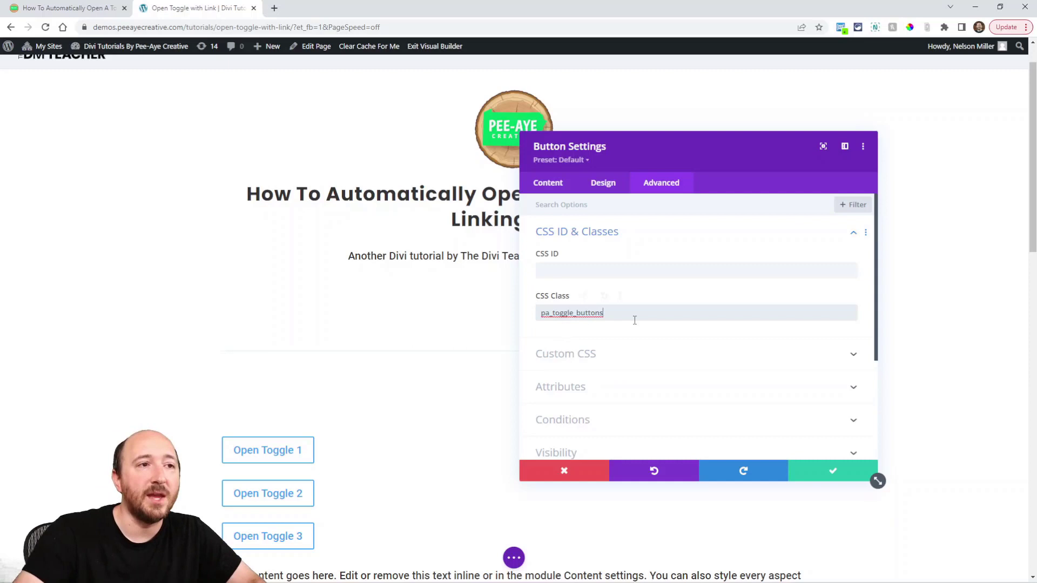
left_click(831, 476)
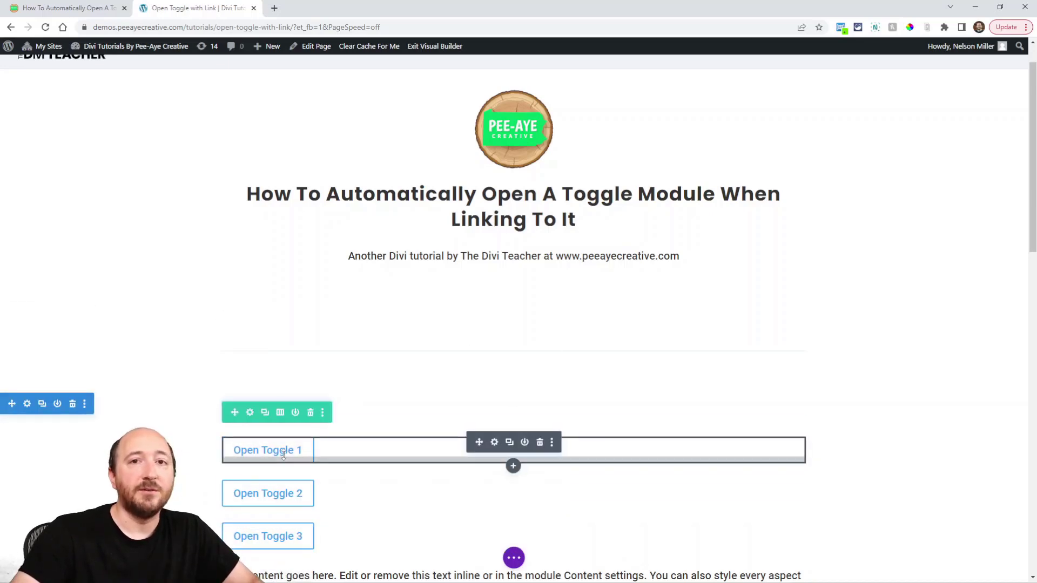
Check Open Toggle 1 links to #pa_toggle_1 with class pa_toggle_buttons, then view the article's jQuery step.
scroll(284, 455, "down", 10)
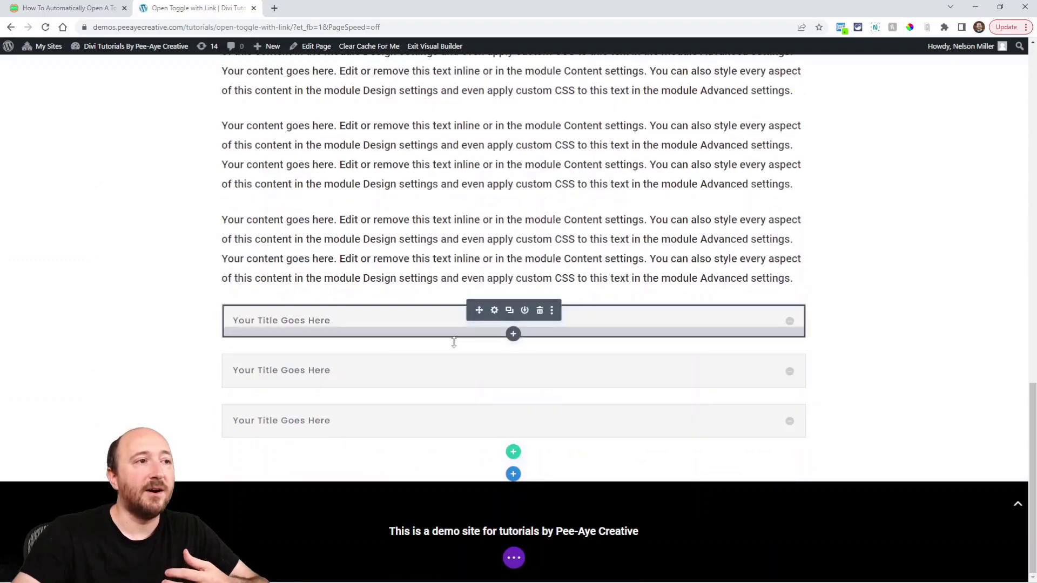
scroll(454, 342, "up", 10)
left_click(495, 334)
left_click(546, 308)
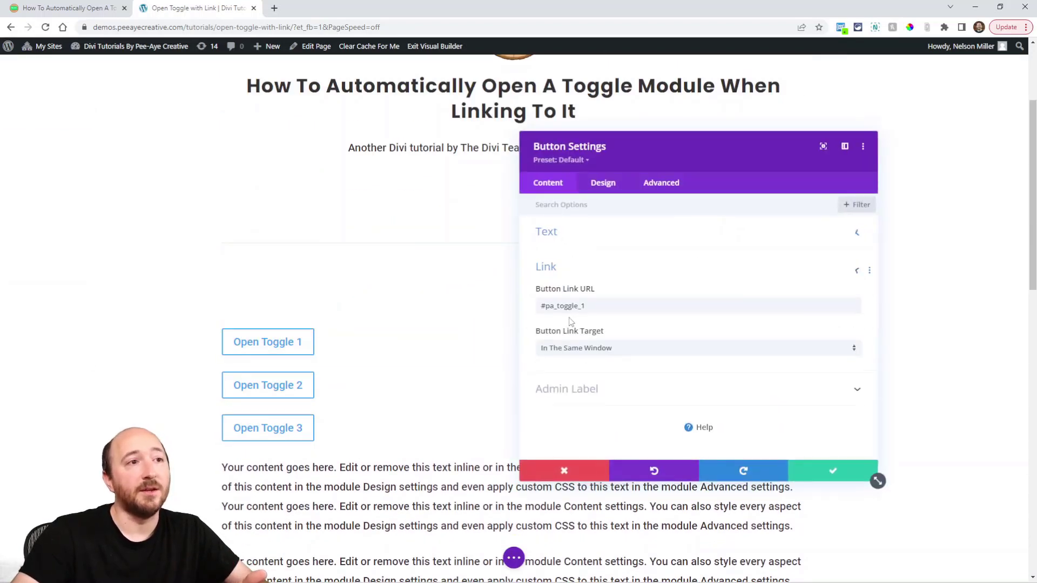
left_click(650, 190)
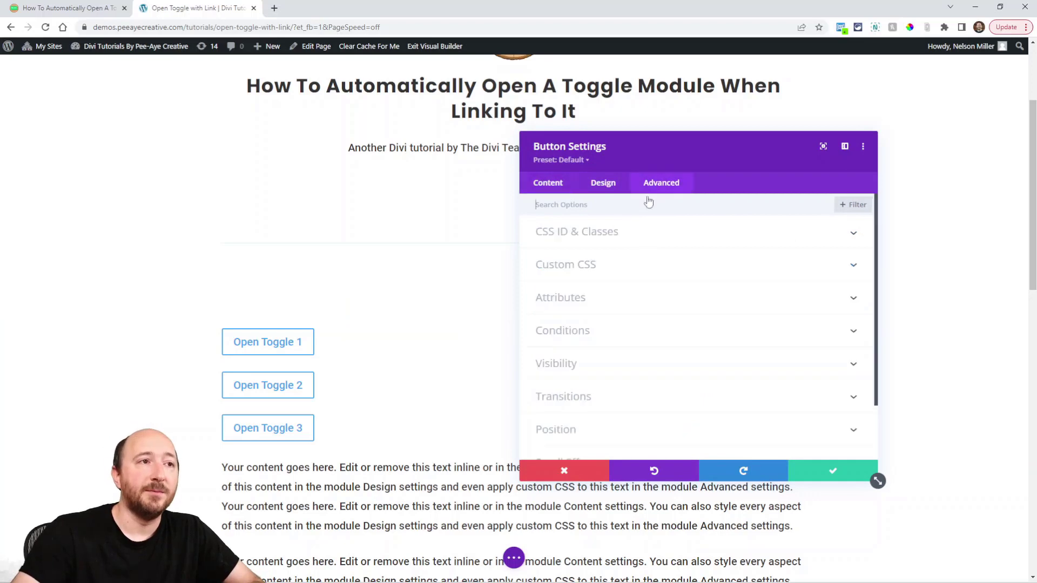
left_click(560, 235)
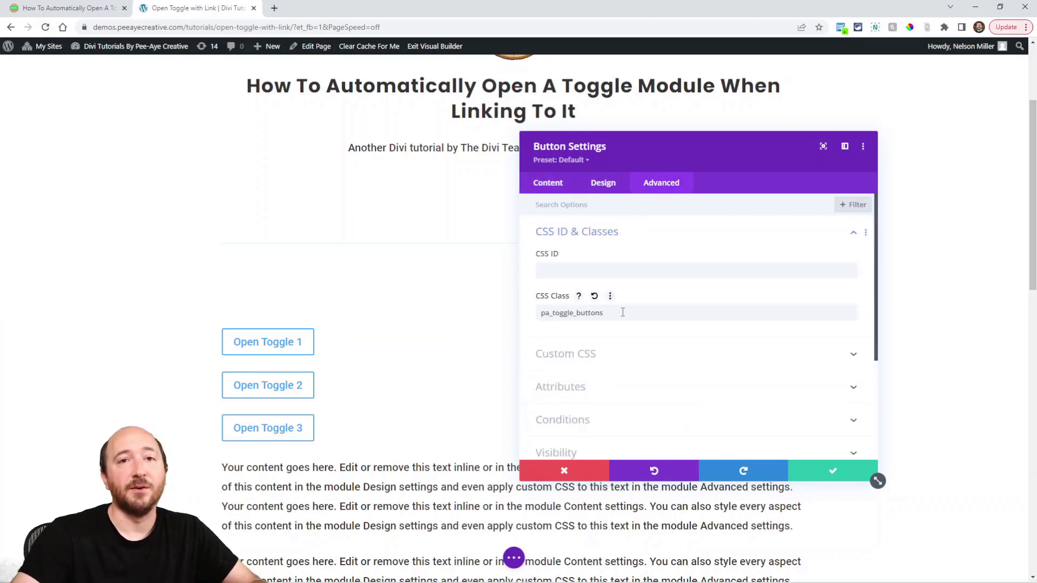
key("ctrl+shift+Tab")
scroll(369, 338, "down", 3)
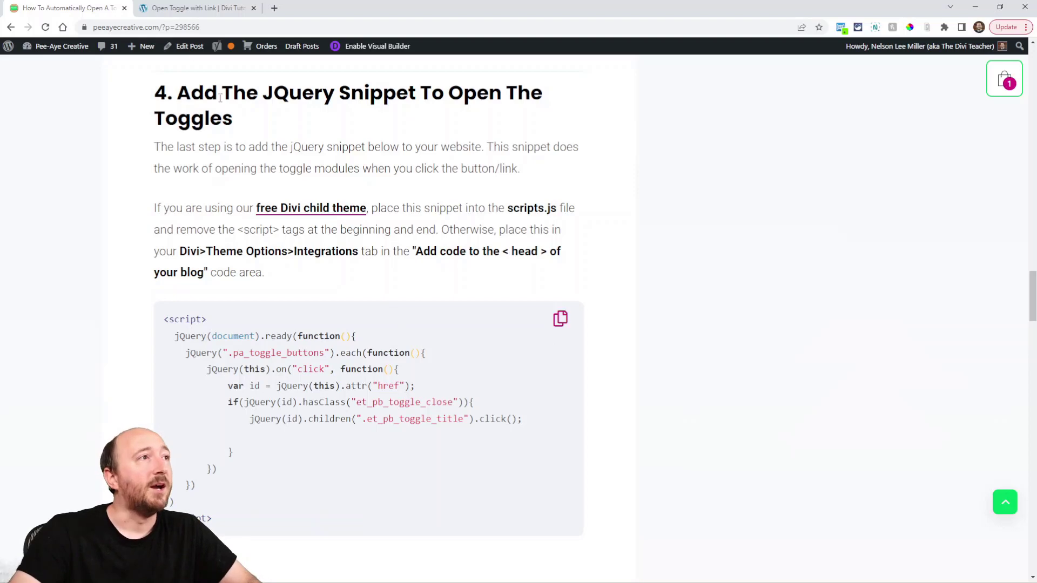
Return to the demo page, close the button settings, and scroll below the toggles.
left_click(165, 6)
left_click(833, 471)
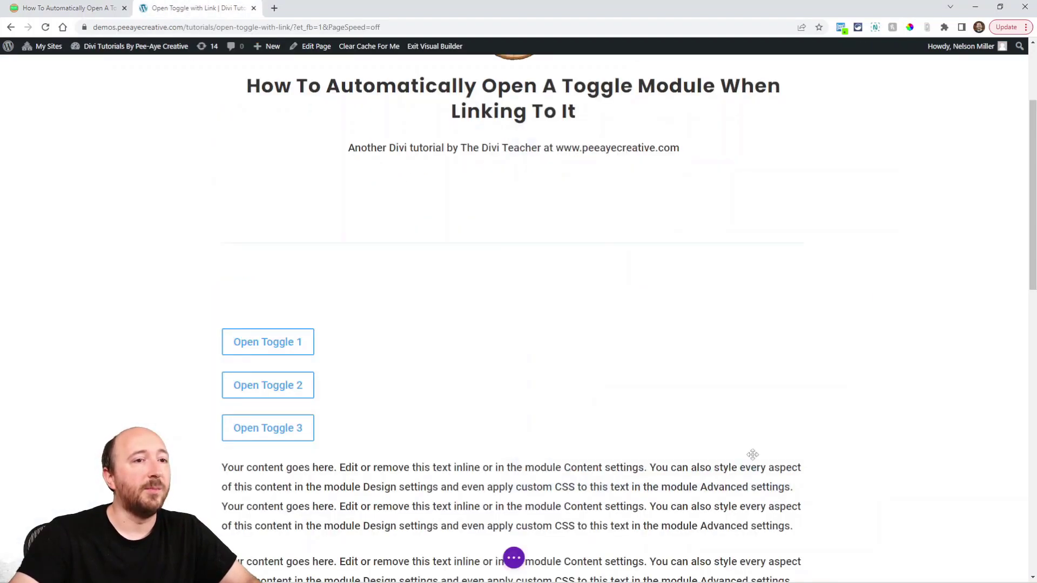
scroll(441, 404, "down", 8)
scroll(441, 404, "down", 5)
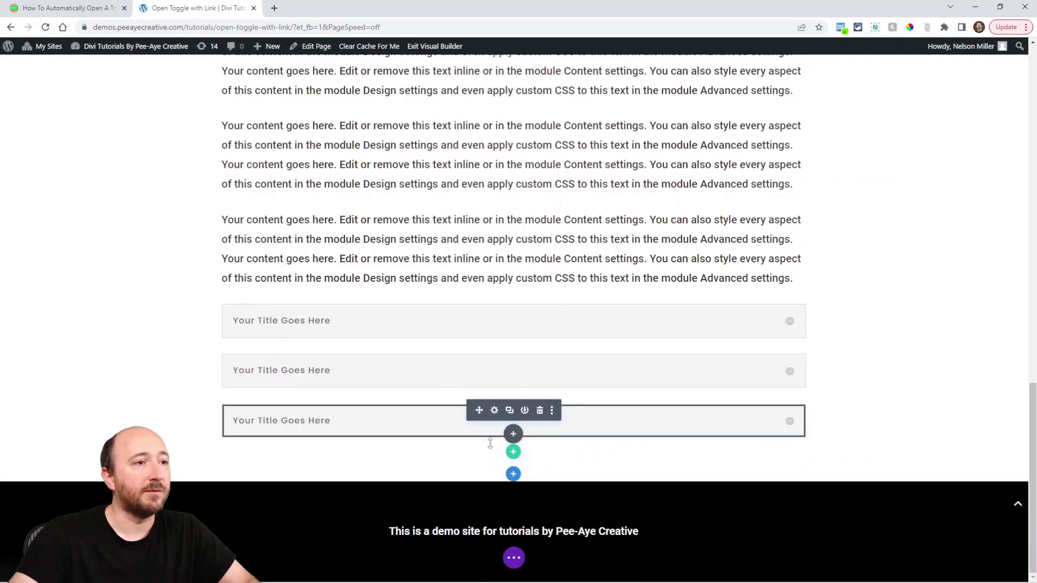
Add a Code module below the toggles and paste the copied jQuery script into it.
left_click(513, 440)
type("code")
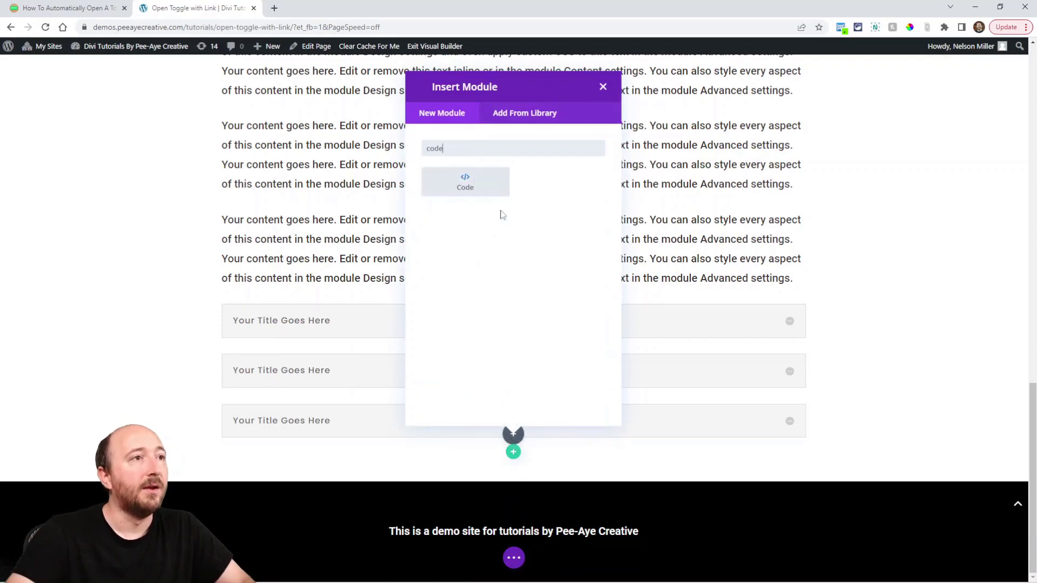
left_click(470, 198)
left_click(572, 284)
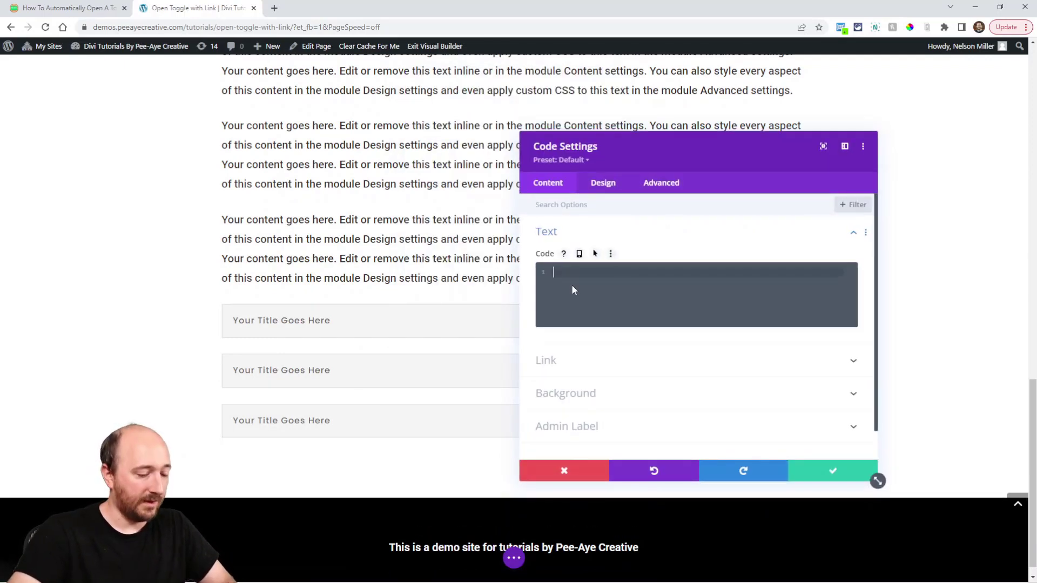
type("<script>   jQuery(document).ready(function(){     jQuery(\".pa_toggle_buttons\").each(function(){         jQuery(this).on(\"click\", function(){             var id = jQuery(this).attr(\"href\");             if(jQuery(id).hasClass(\"et_pb_toggle_close\")){                 jQuery(id).children(\".et_pb_toggle_title\").click();              }         })     }) }) </script>")
scroll(632, 301, "up", 1)
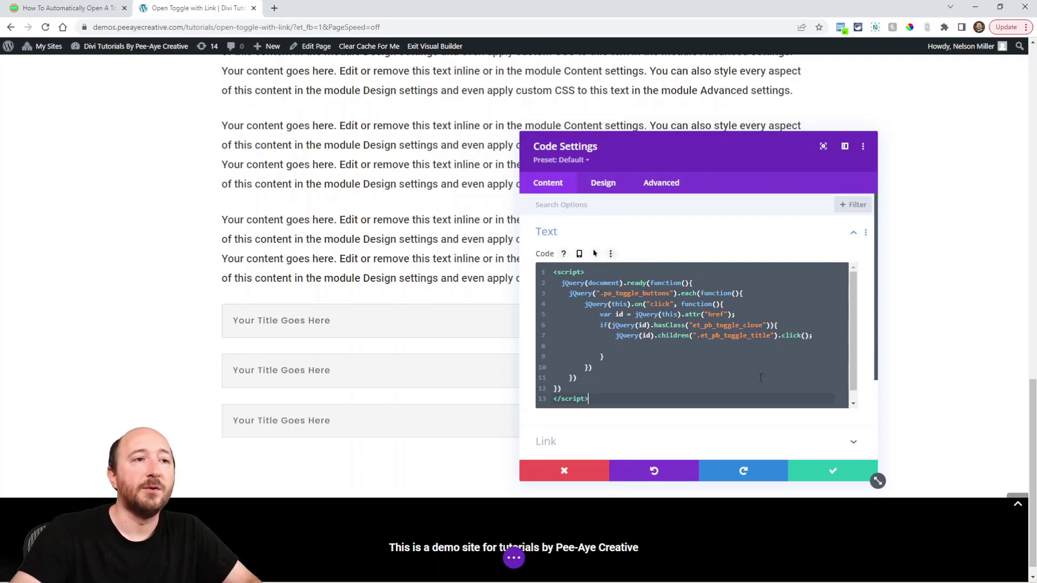
Save the Code module and the page, then exit Visual Builder to view it live.
left_click(831, 471)
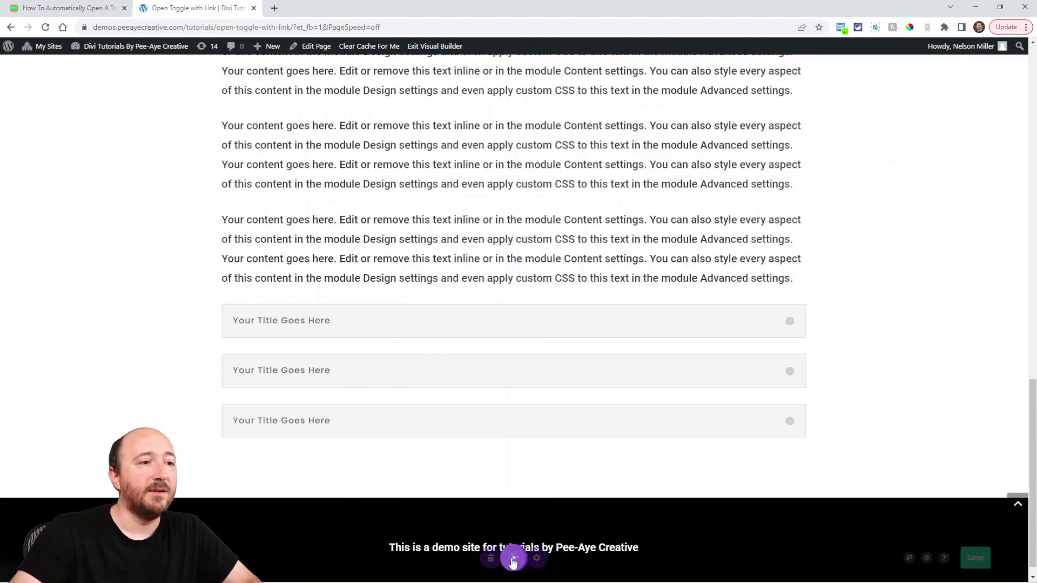
left_click(513, 560)
left_click(997, 559)
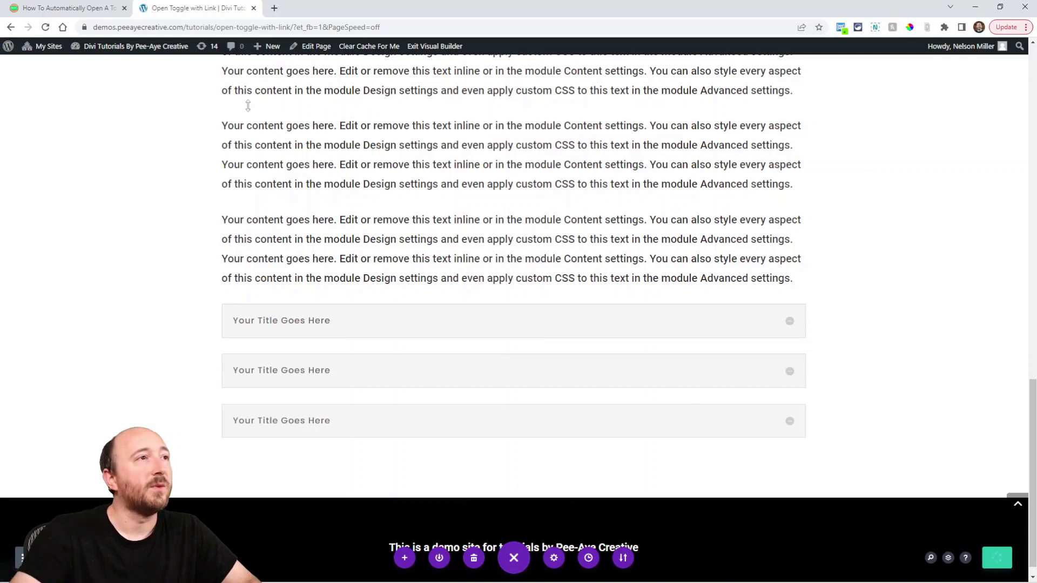
left_click(432, 47)
Test that Open Toggle 1 and Open Toggle 3 open their toggles, then collapse both.
scroll(431, 208, "down", 4)
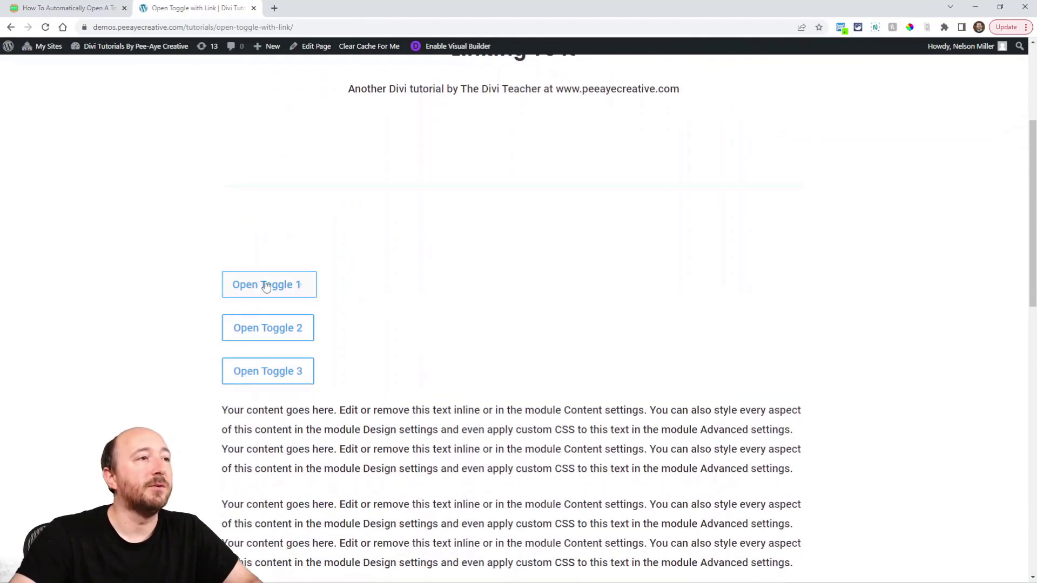
left_click(261, 286)
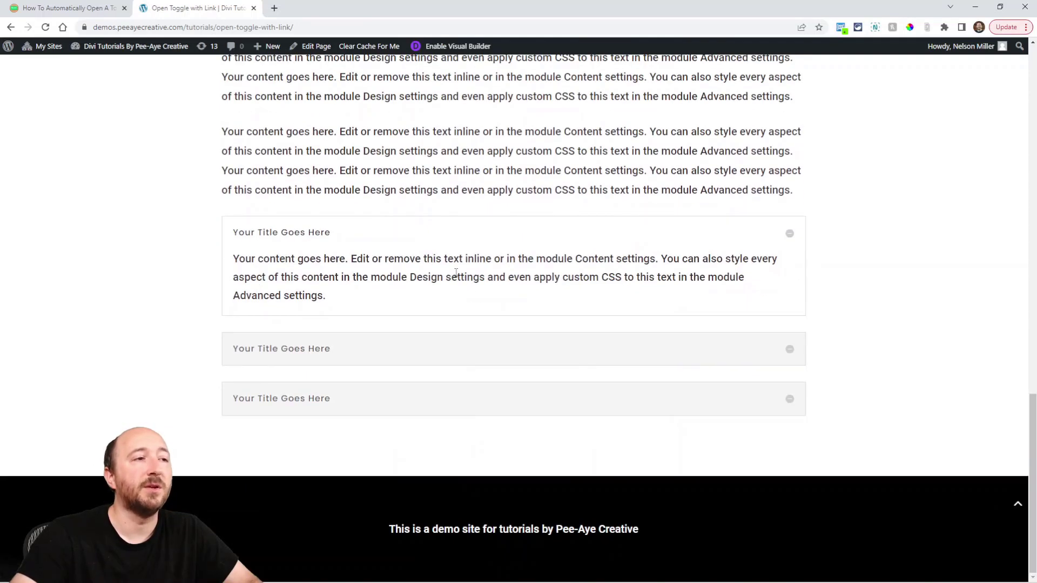
scroll(460, 378, "up", 10)
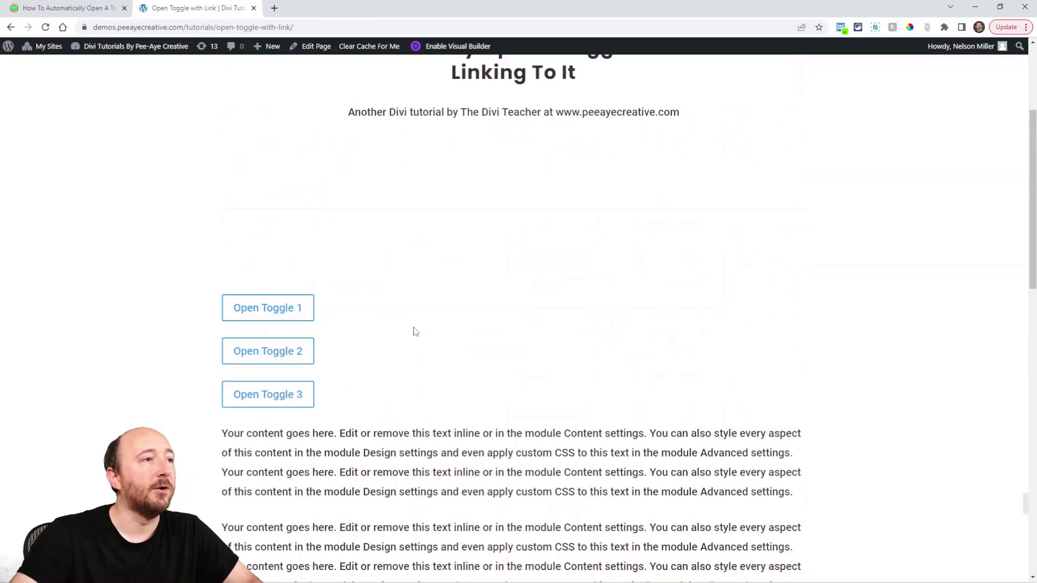
scroll(414, 329, "down", 3)
left_click(265, 236)
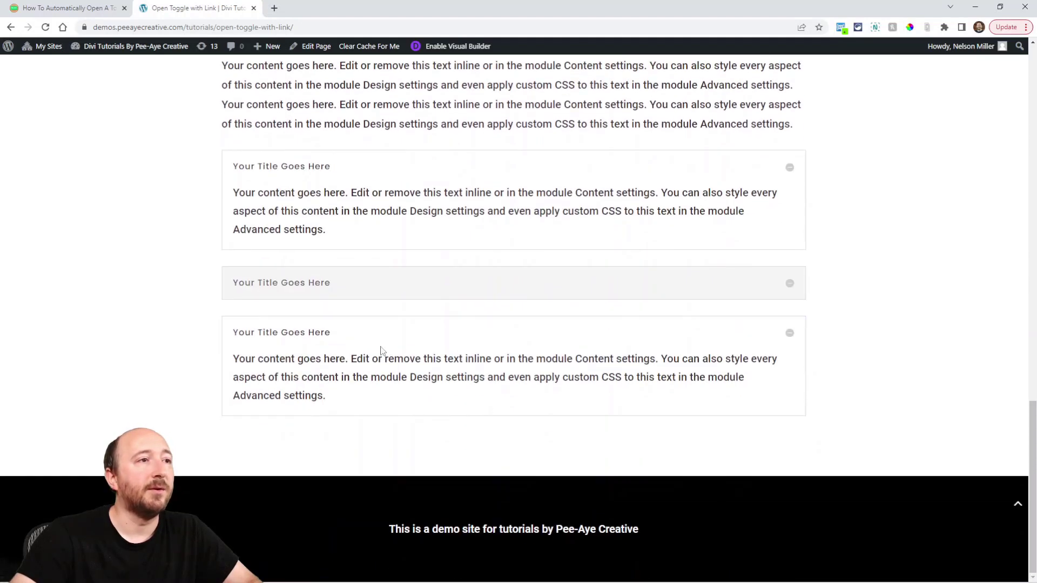
left_click(378, 340)
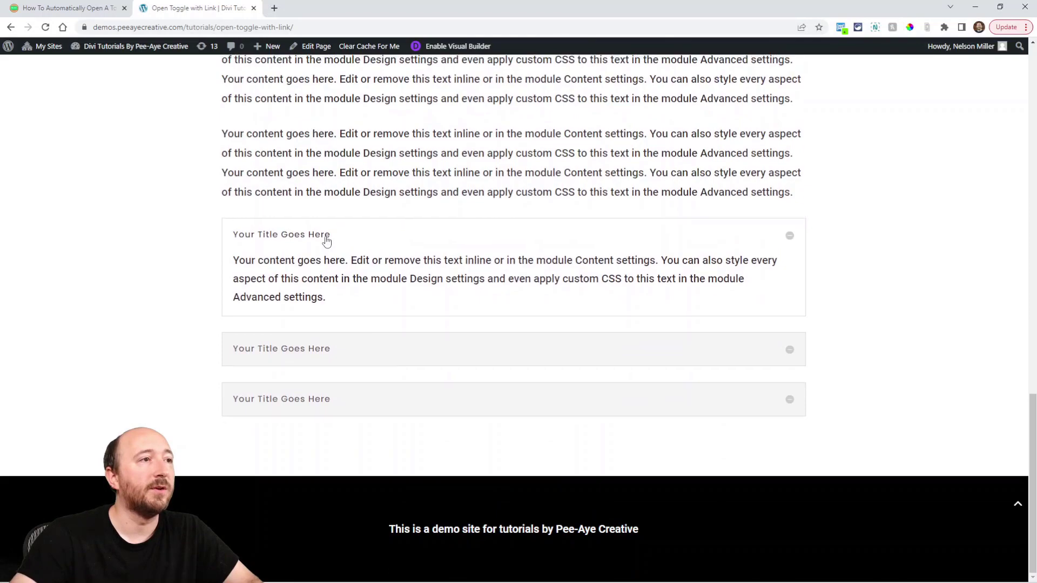
left_click(327, 241)
Test that Open Toggle 2 opens the second toggle, then retest Open Toggle 3.
scroll(378, 325, "up", 10)
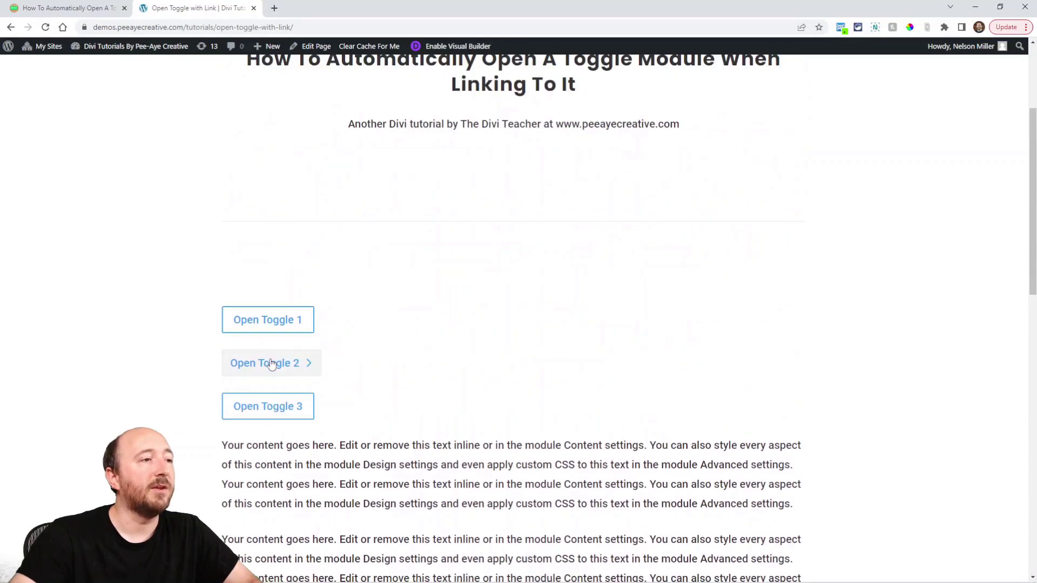
left_click(271, 363)
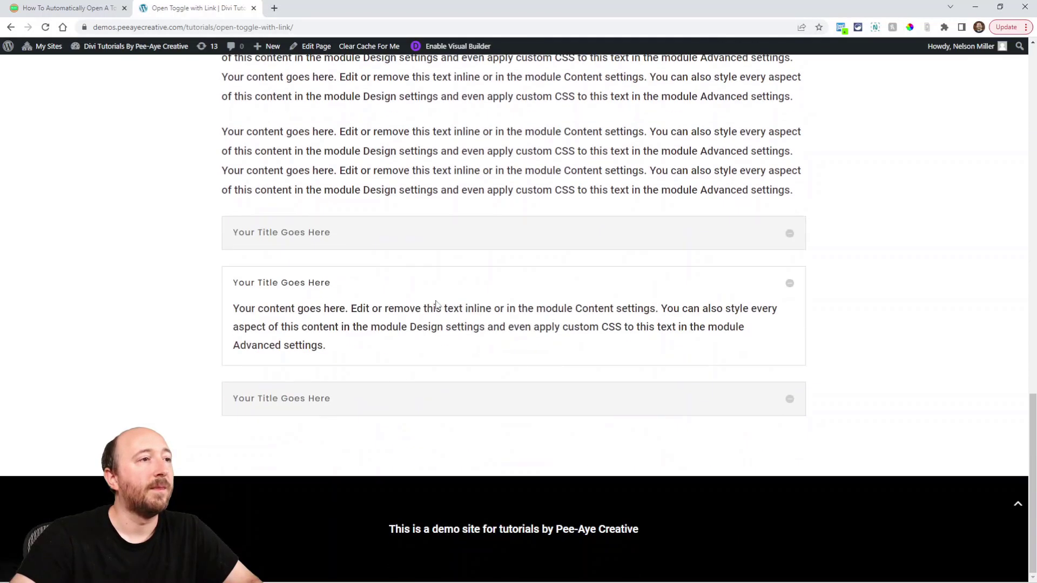
left_click(383, 287)
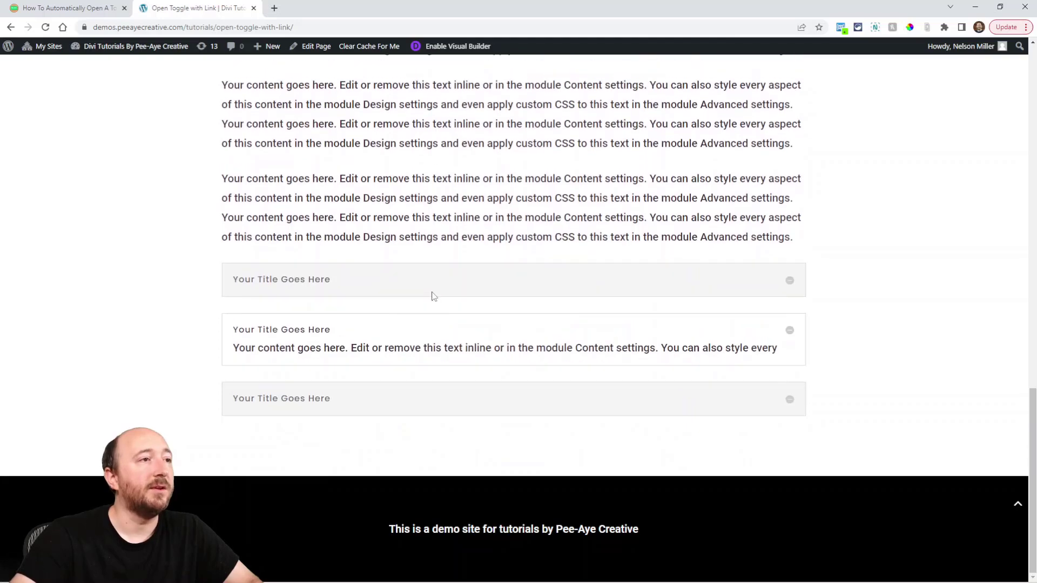
scroll(411, 286, "up", 8)
left_click(269, 312)
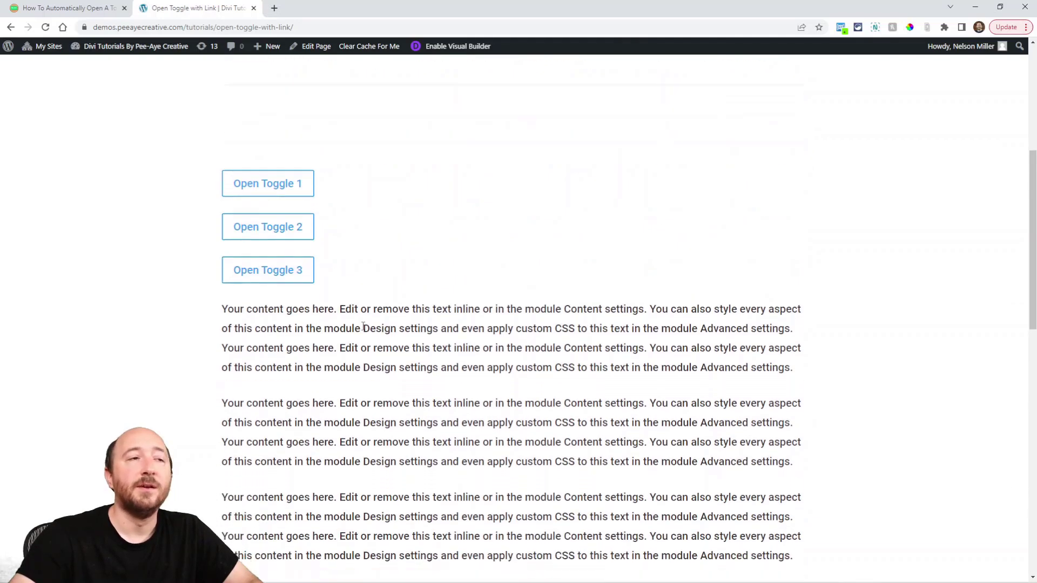